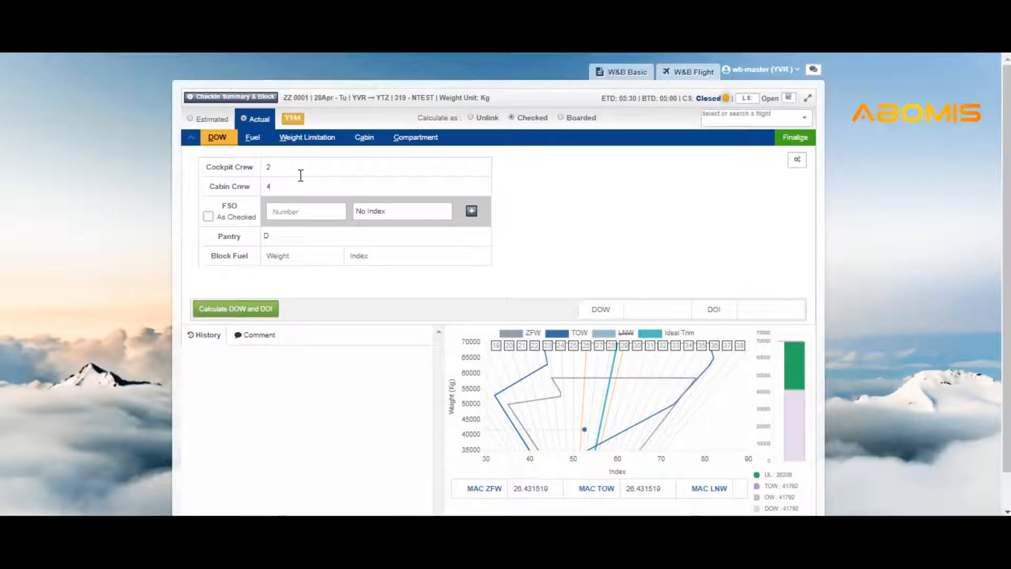
Step: Select pantry code D and calculate the actual DOW and DOI
left_click(269, 240)
left_click(270, 241)
left_click(244, 308)
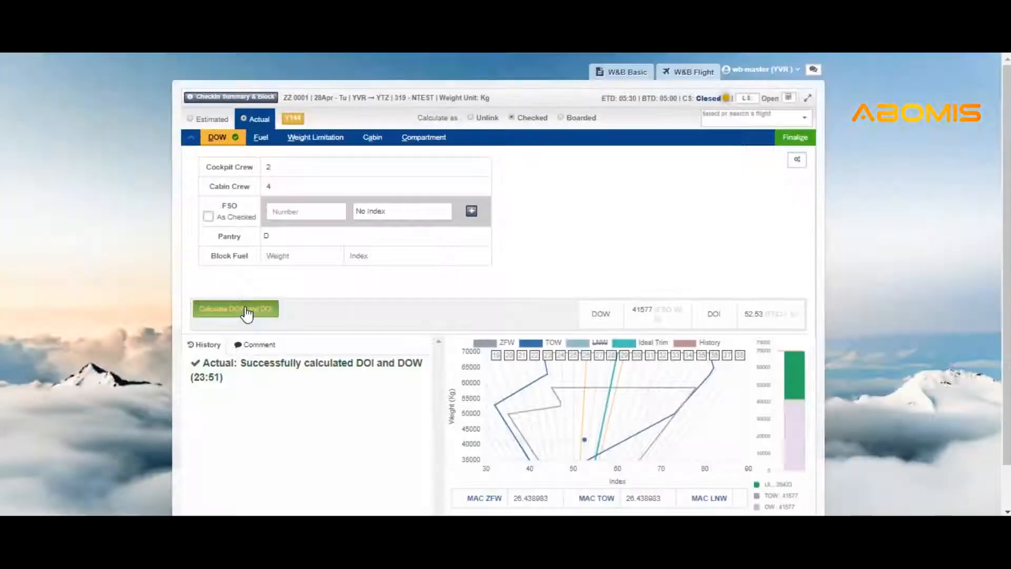
Step: Enter 12,000 total fuel in tanks, 200 taxi fuel and 4,700 trip fuel, and calculate the fuel index
left_click(262, 138)
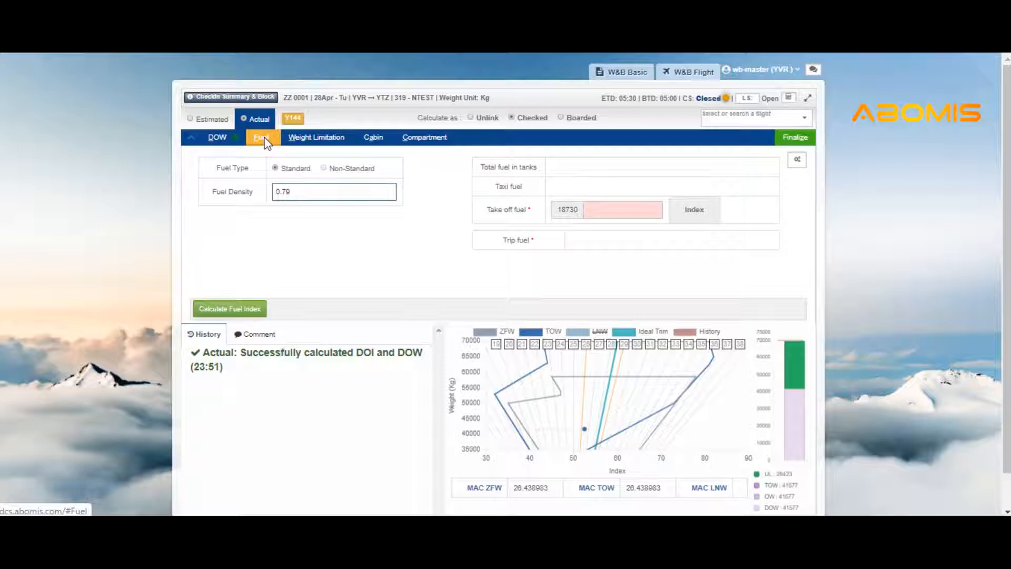
left_click(297, 195)
left_click(297, 195)
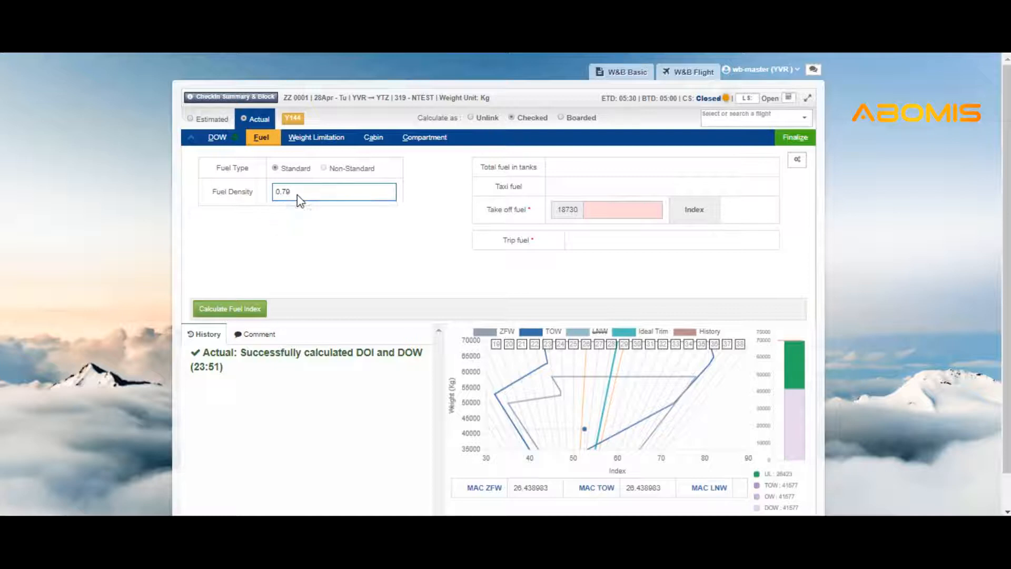
left_click(595, 169)
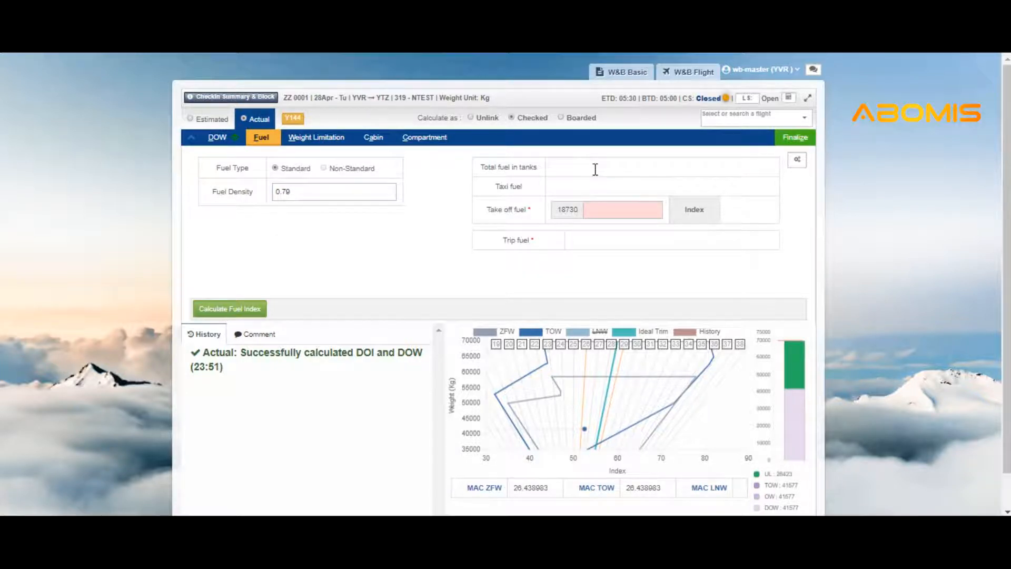
type("120000")
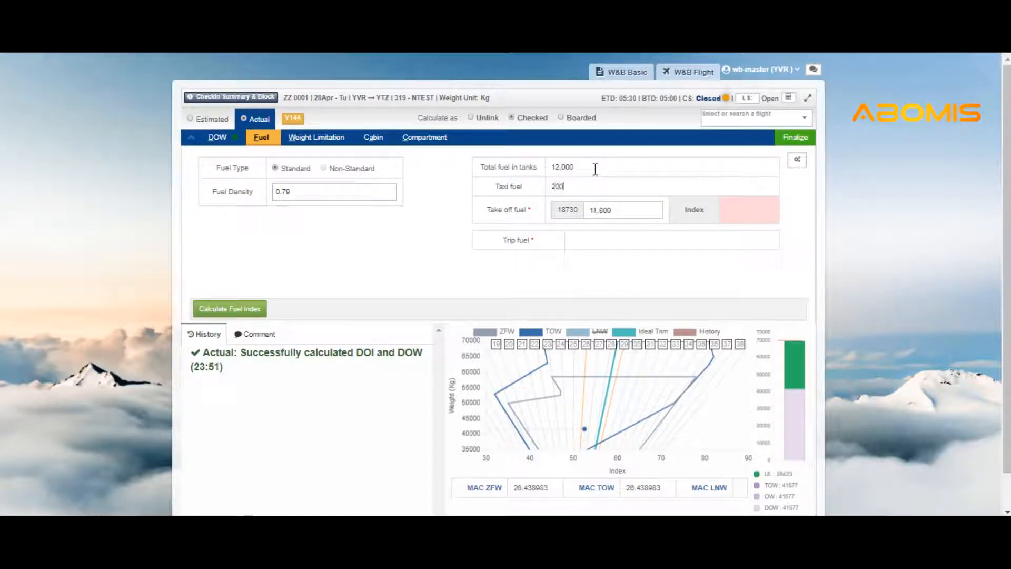
type("47")
left_click(230, 307)
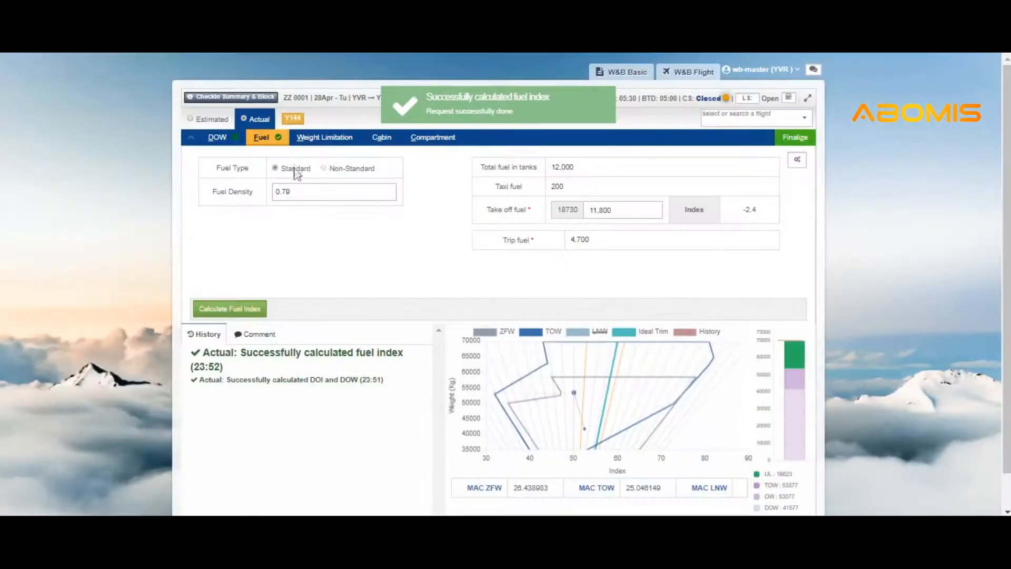
Step: Limit the MTOW to 68,000 kg in the weight limitations and calculate the MATOW
left_click(309, 138)
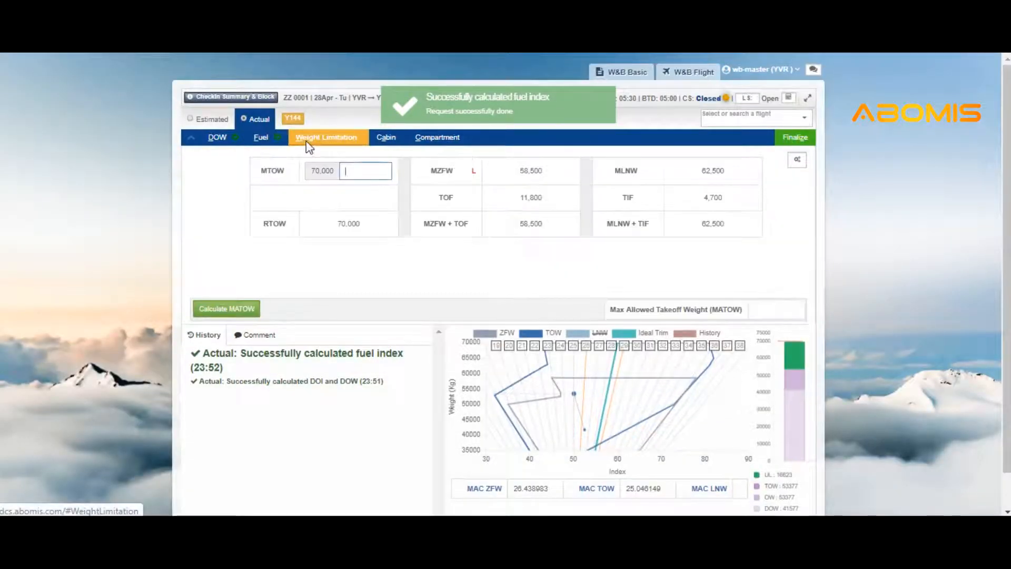
left_click(361, 171)
type("68000")
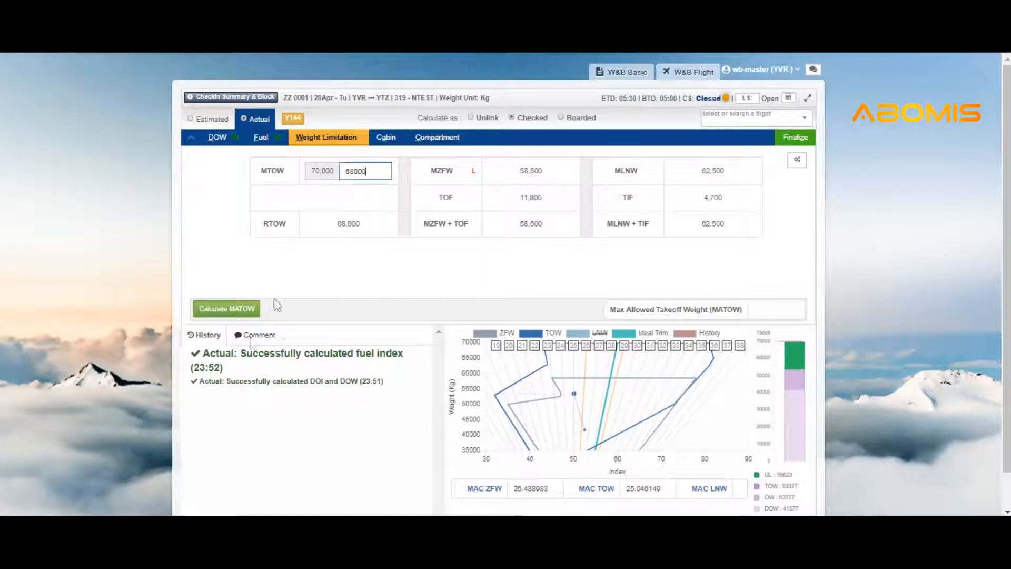
left_click(237, 308)
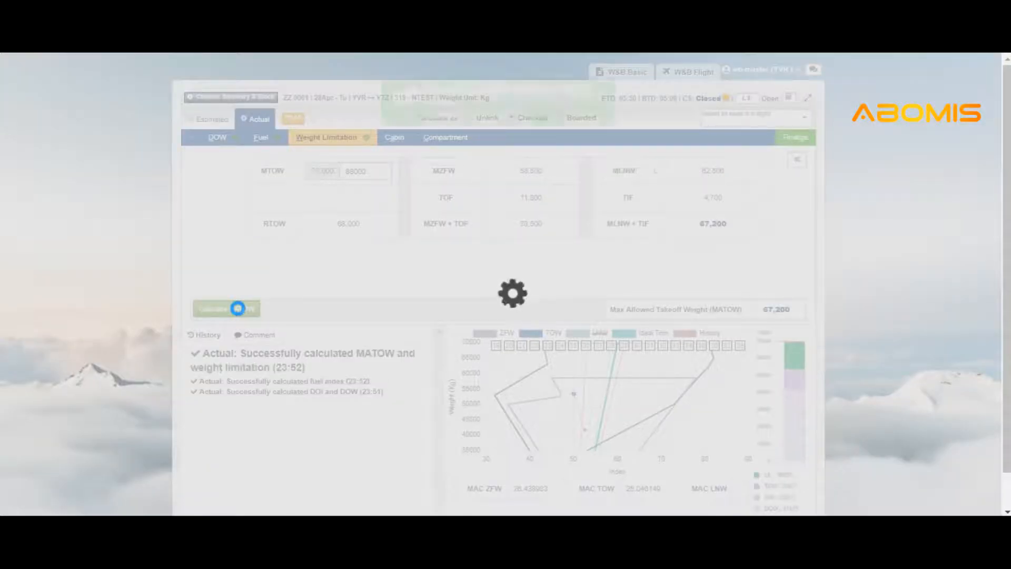
Step: Calculate the actual cabin index from the checked-in passengers
left_click(396, 139)
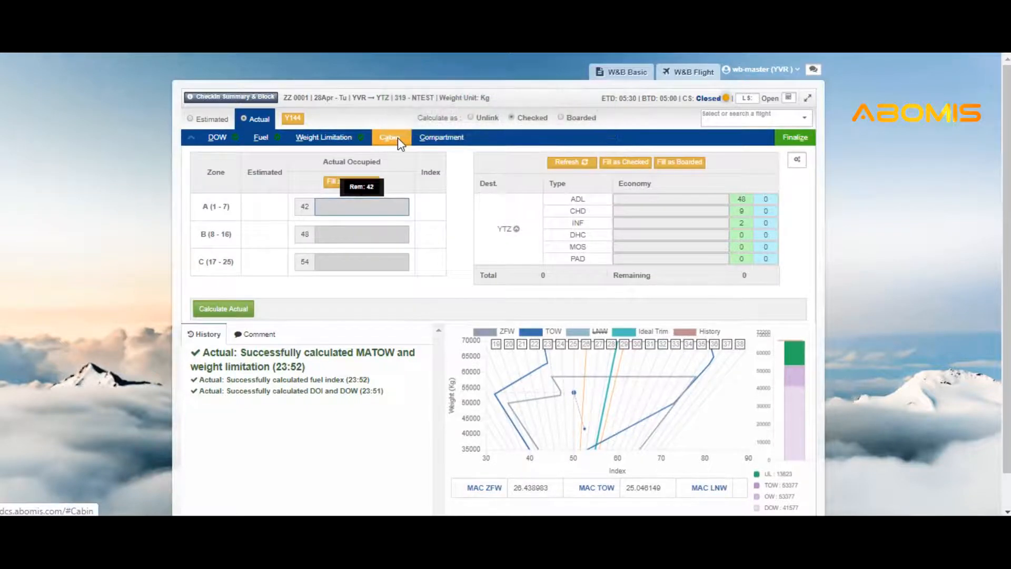
left_click(250, 310)
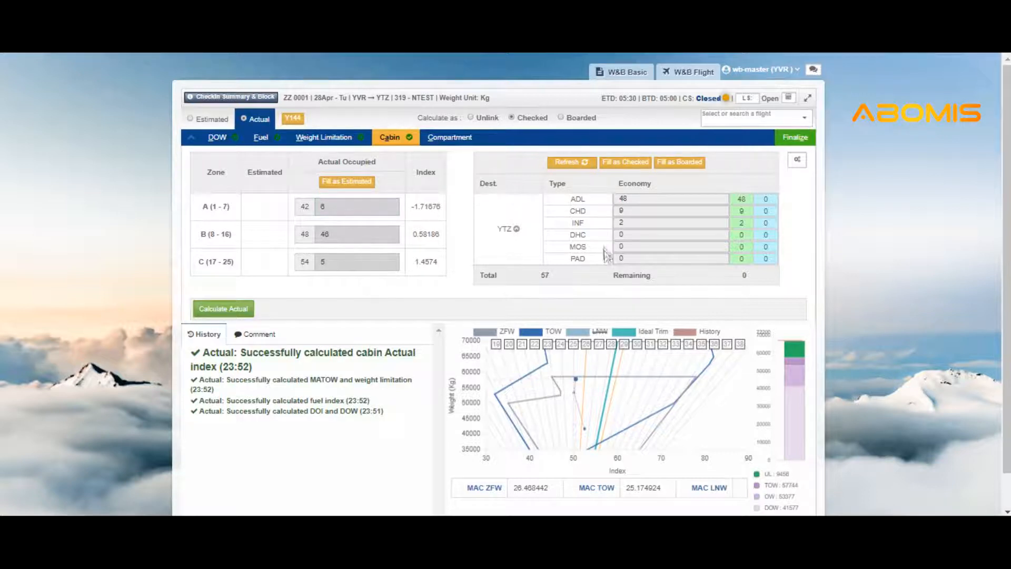
Step: Load 350 kg of type B in compartment 4 and calculate the compartment indexes
left_click(445, 137)
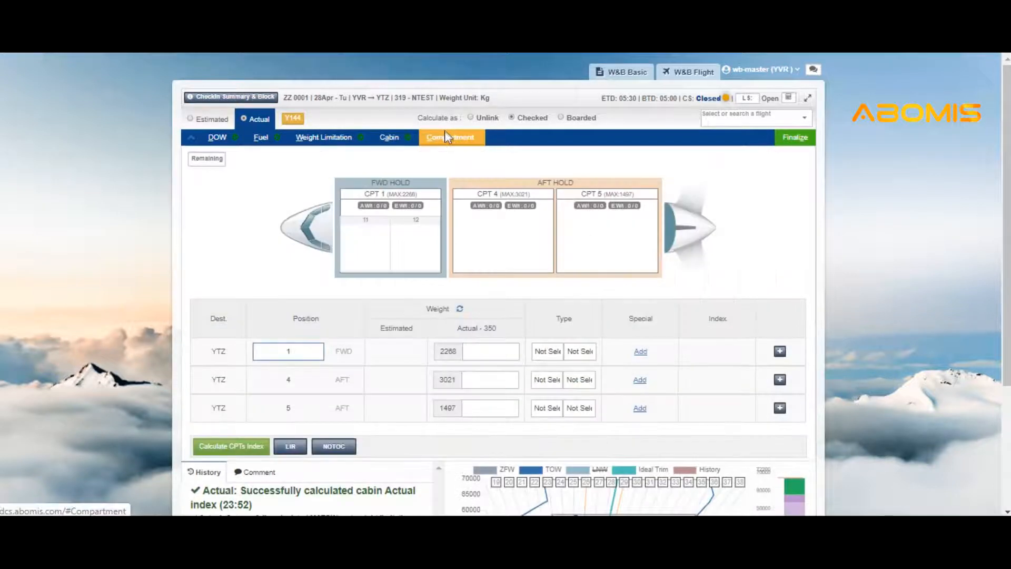
left_click(489, 380)
type("350")
left_click(544, 392)
left_click(542, 409)
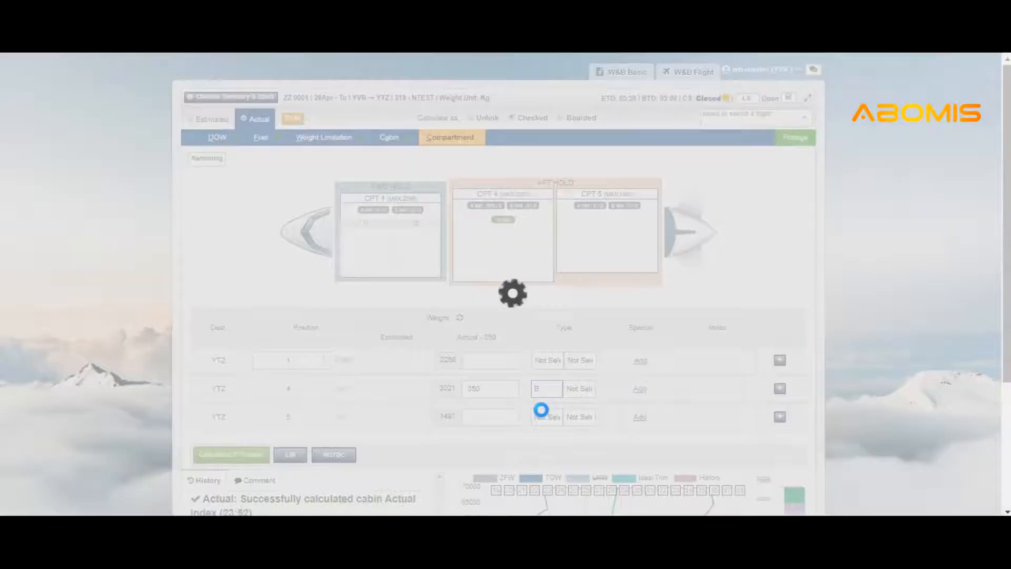
left_click(235, 451)
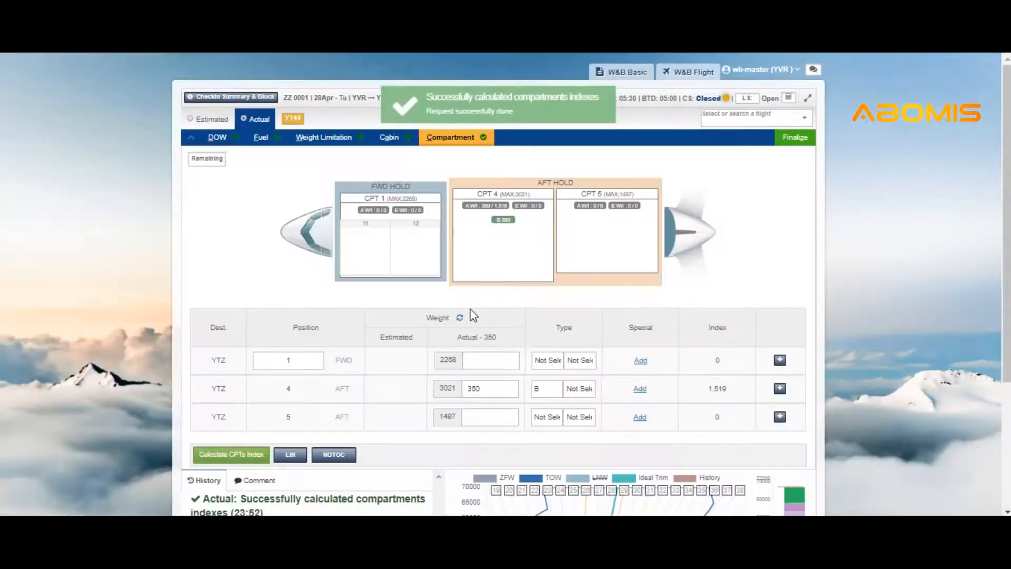
Step: Finalize the actual calculation and generate its load sheet with the trim diagram included for printing
left_click(793, 137)
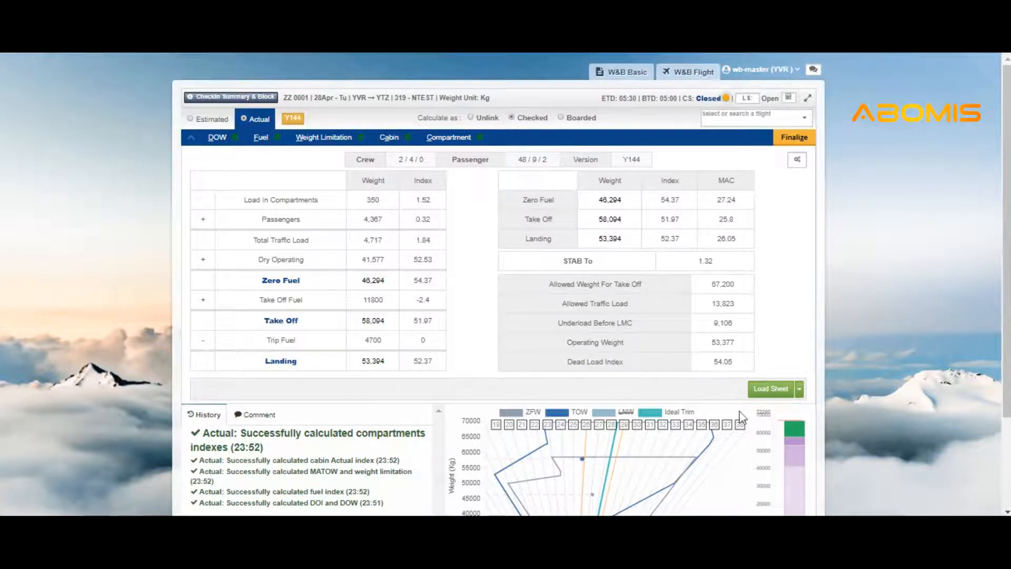
left_click(770, 394)
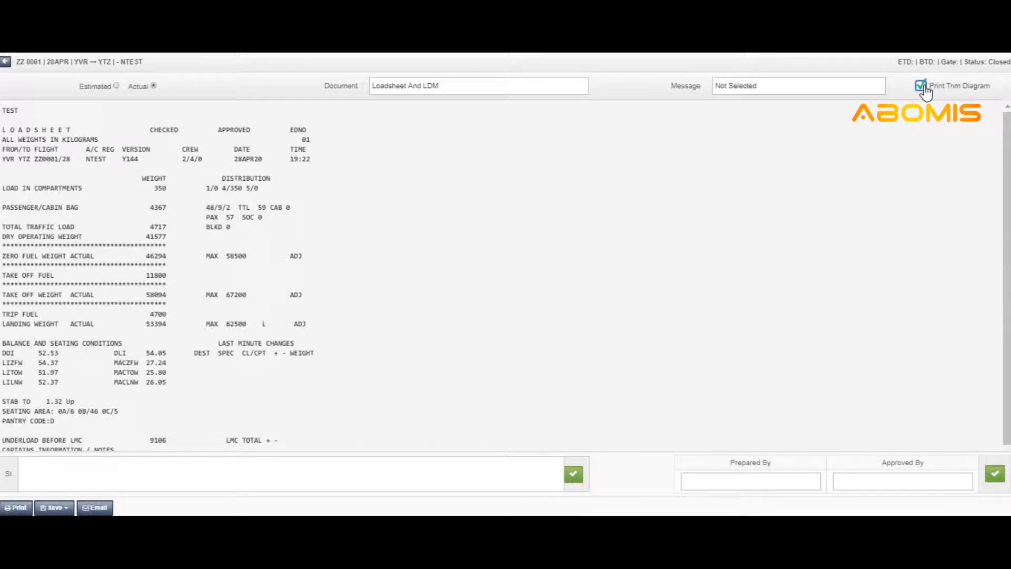
Step: Preview the load sheet printout with its trim diagram and close the preview without printing
left_click(20, 508)
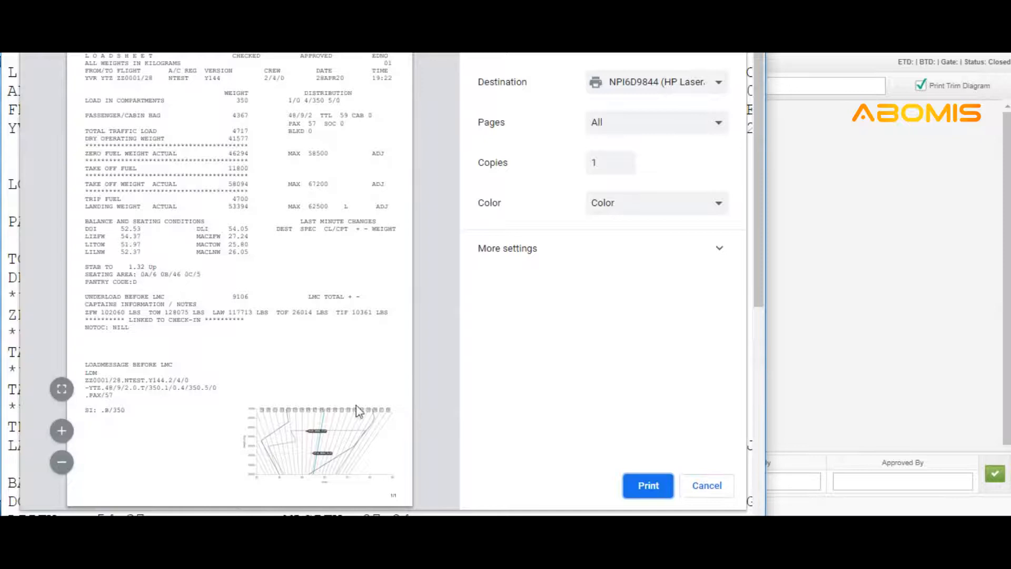
left_click(712, 487)
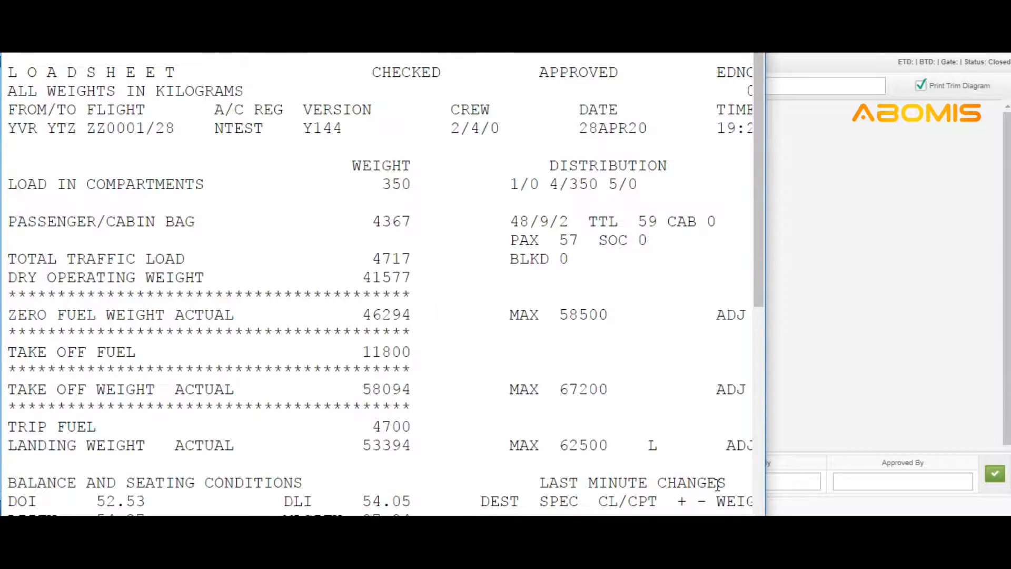
left_click(754, 37)
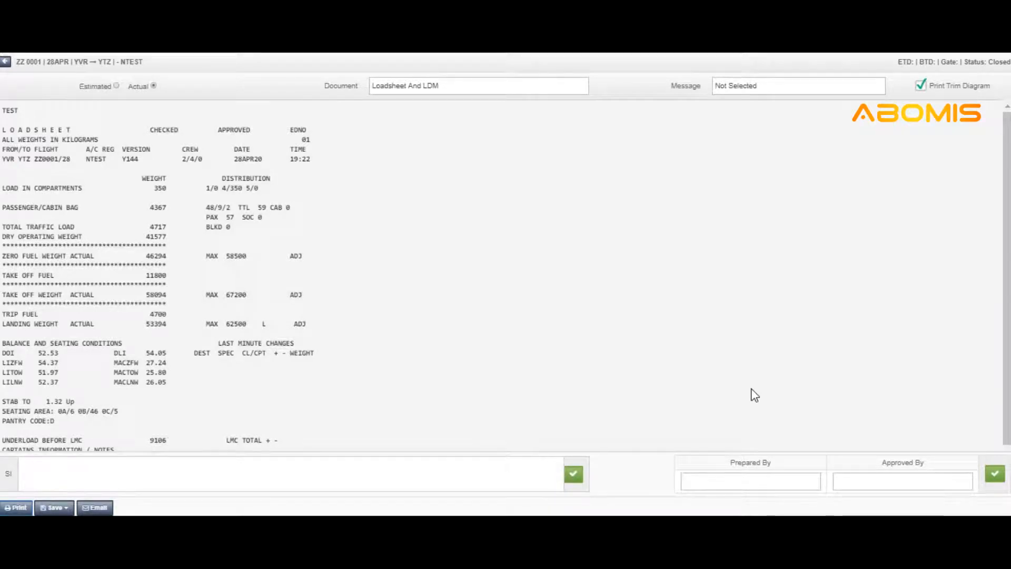
left_click(747, 473)
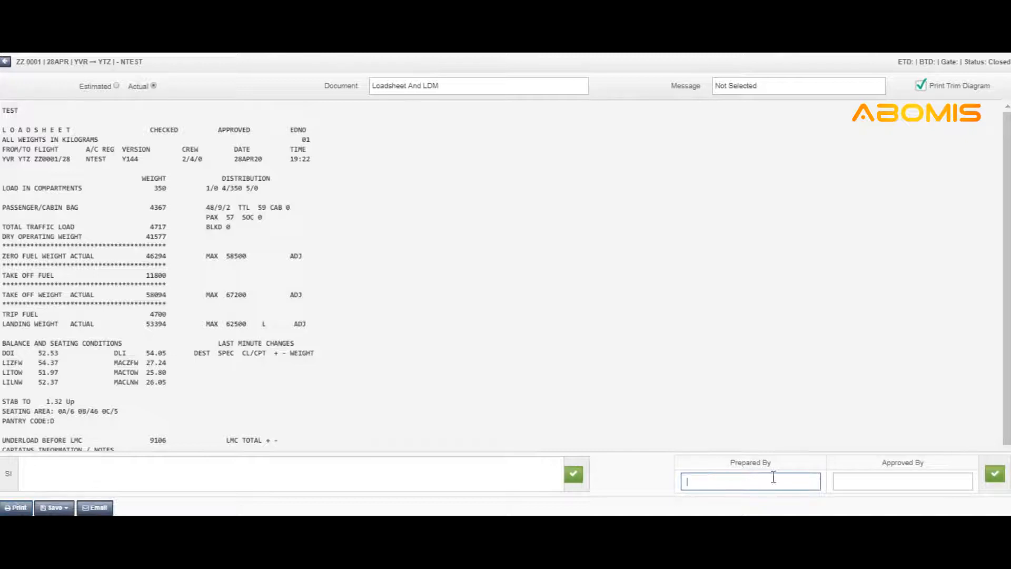
left_click(860, 480)
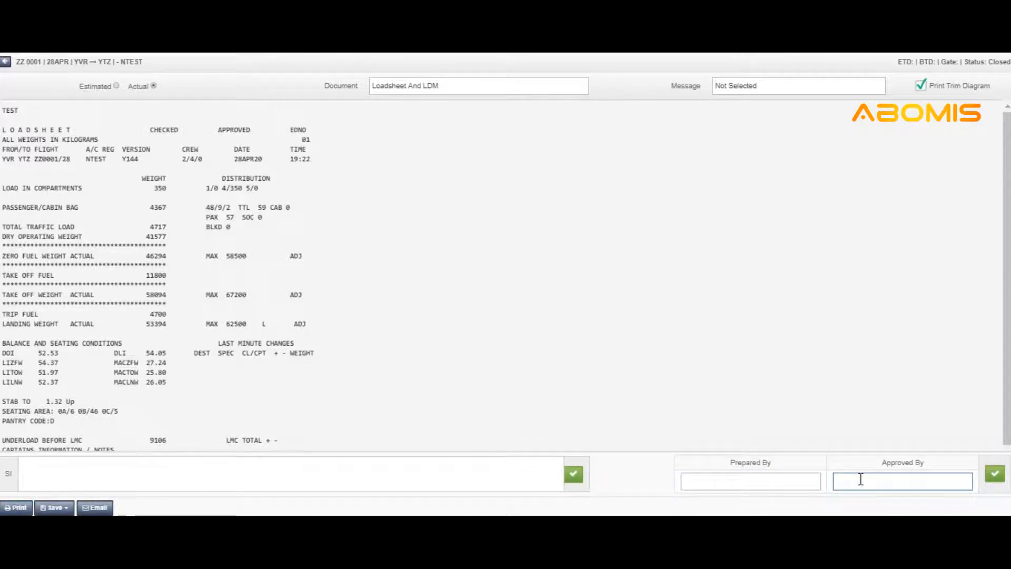
Step: Switch the displayed document to the LIR and check its save options
left_click(503, 88)
left_click(464, 121)
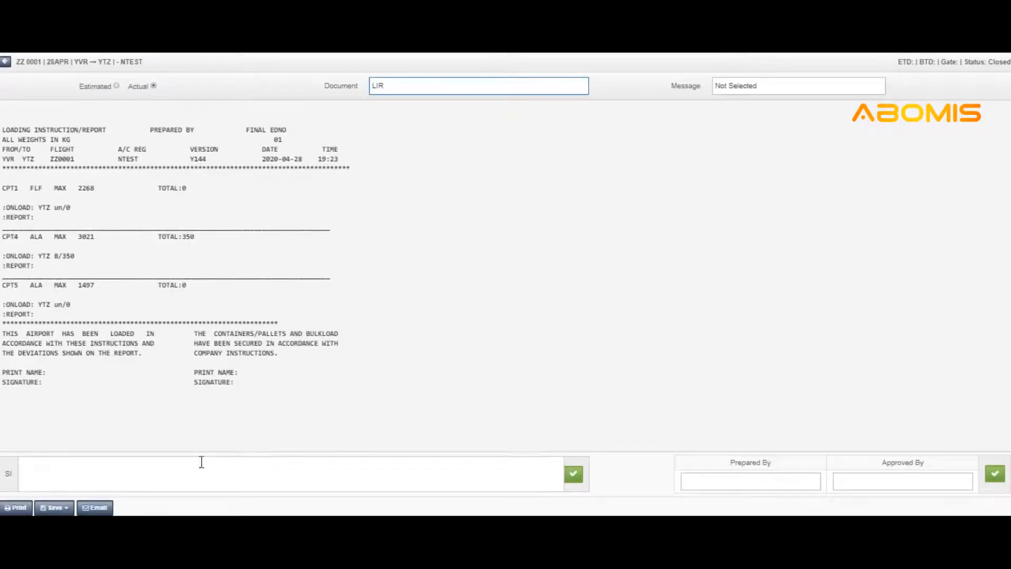
left_click(194, 472)
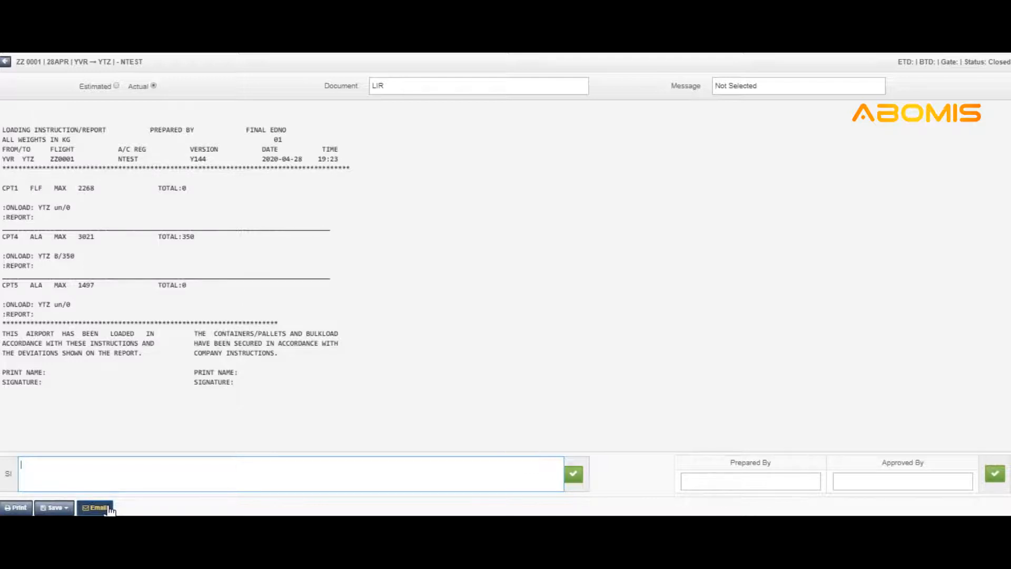
left_click(70, 508)
left_click(71, 509)
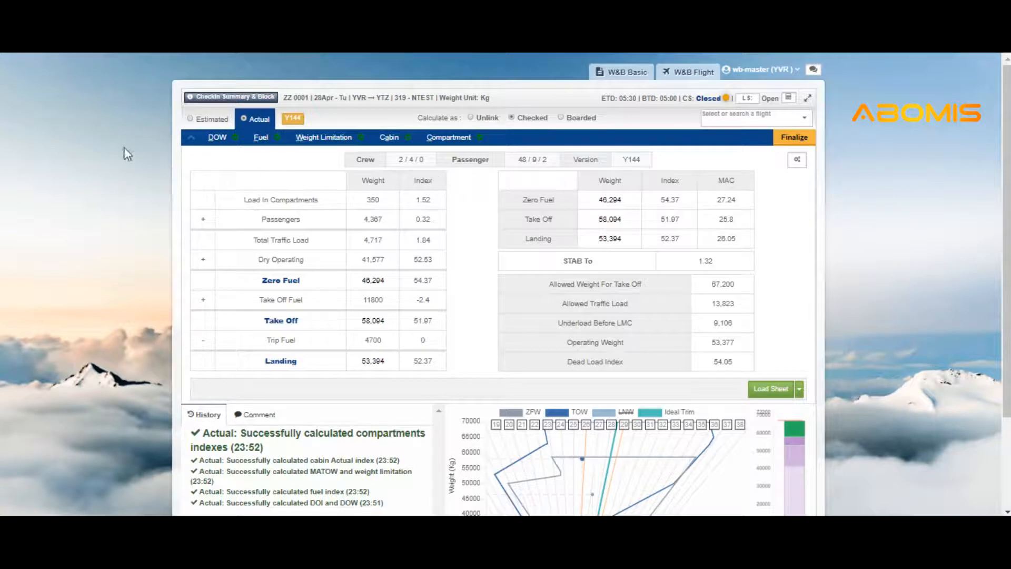
Step: Show the check-in summary and block seats 2E, 2F, 3D to 3F and 4A to 4C on the seat map
left_click(225, 98)
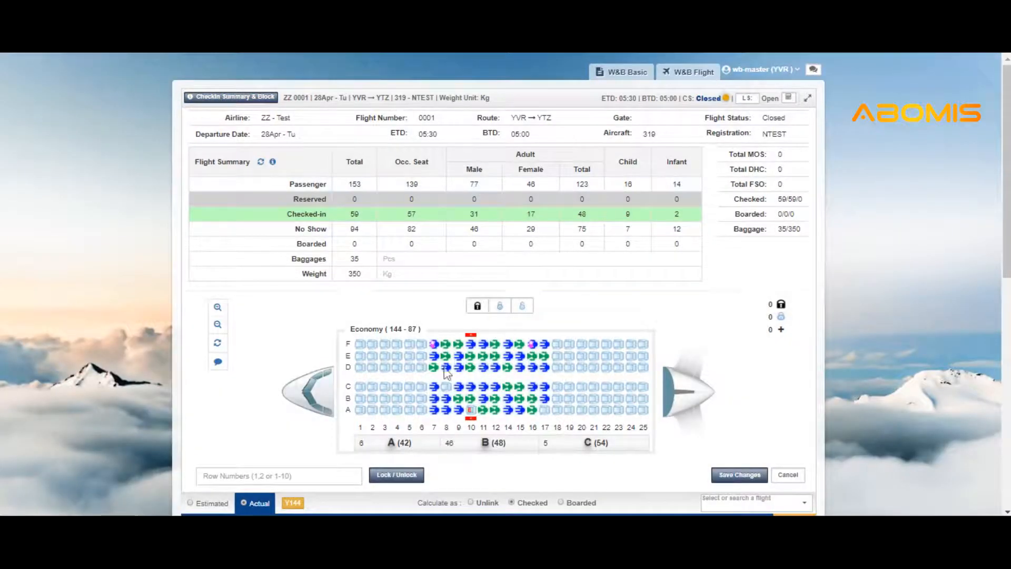
left_click(501, 306)
left_click(372, 345)
left_click(374, 357)
left_click(384, 356)
left_click(385, 344)
left_click(397, 410)
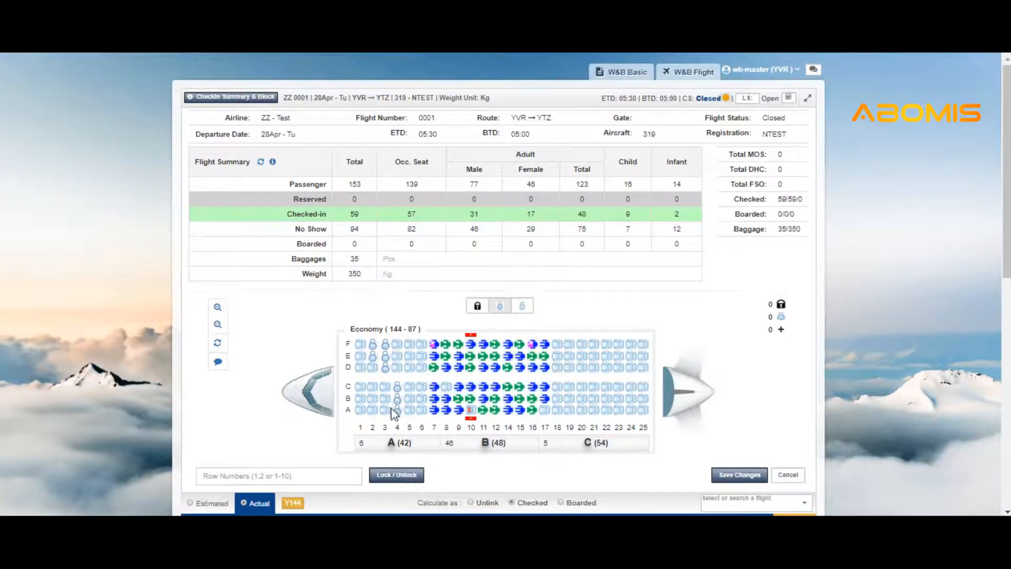
Step: Block seat rows 22-25 and save the seat map changes
left_click(259, 472)
type("22")
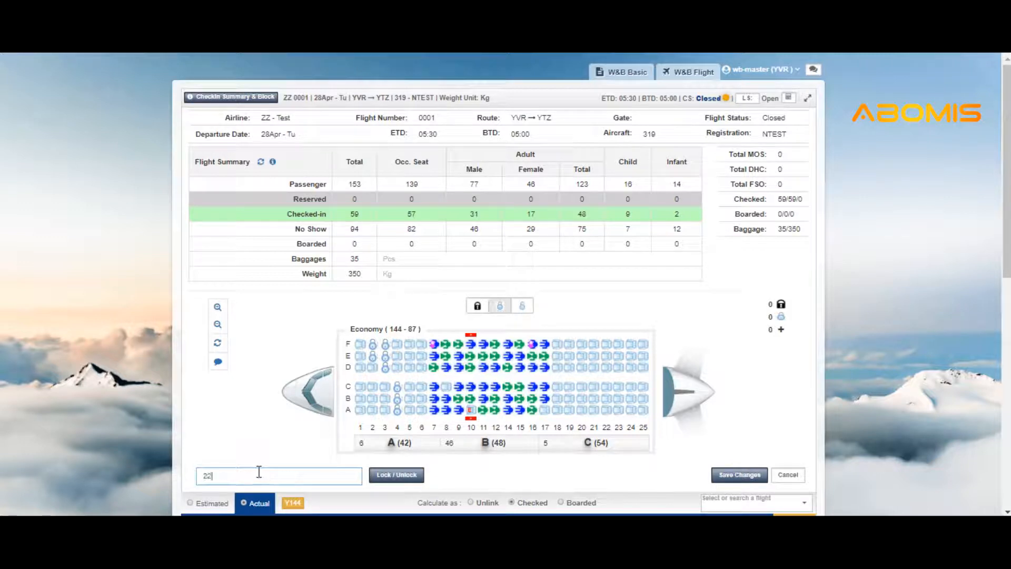
type("-25")
key("Return")
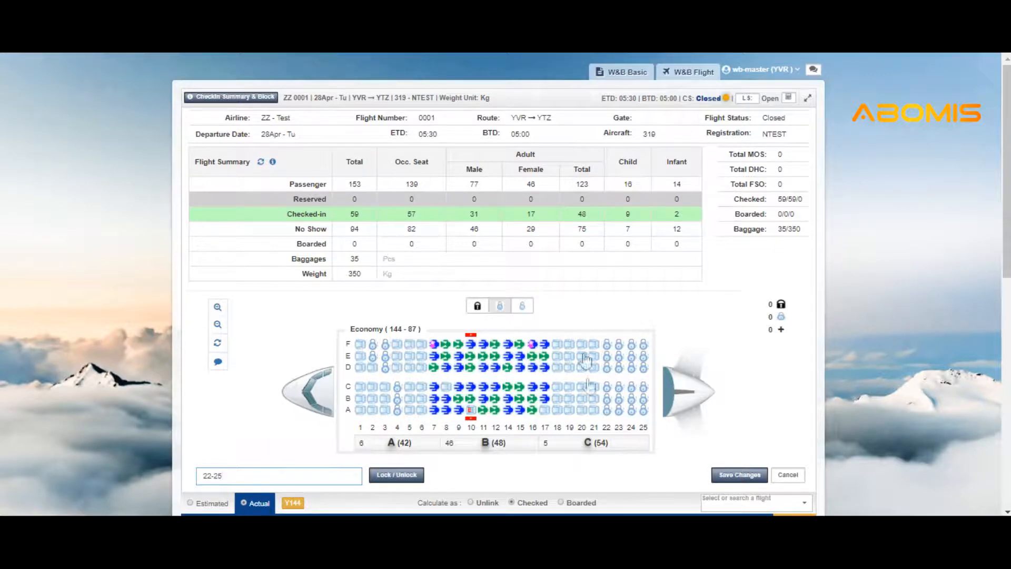
left_click(730, 477)
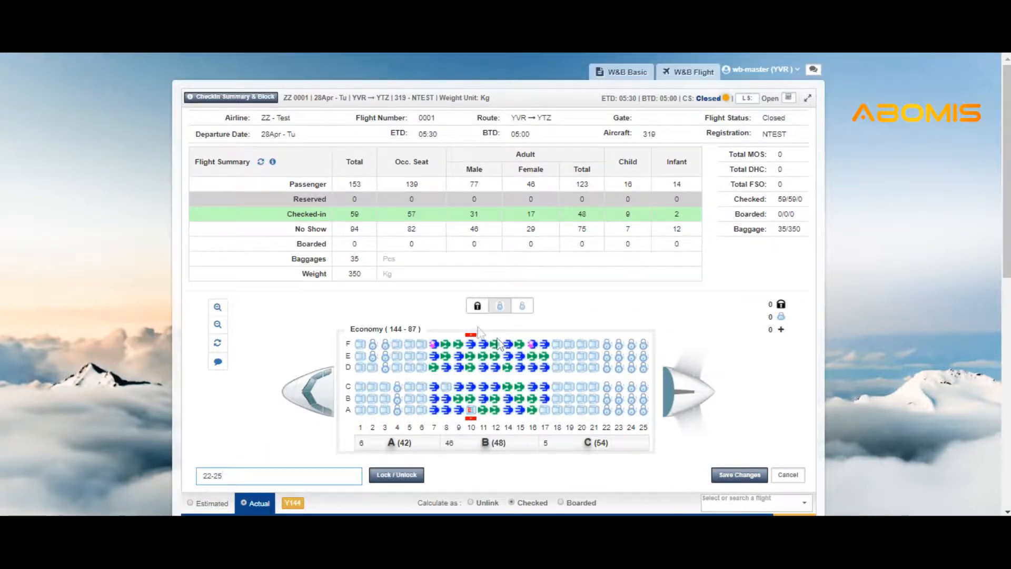
left_click(268, 100)
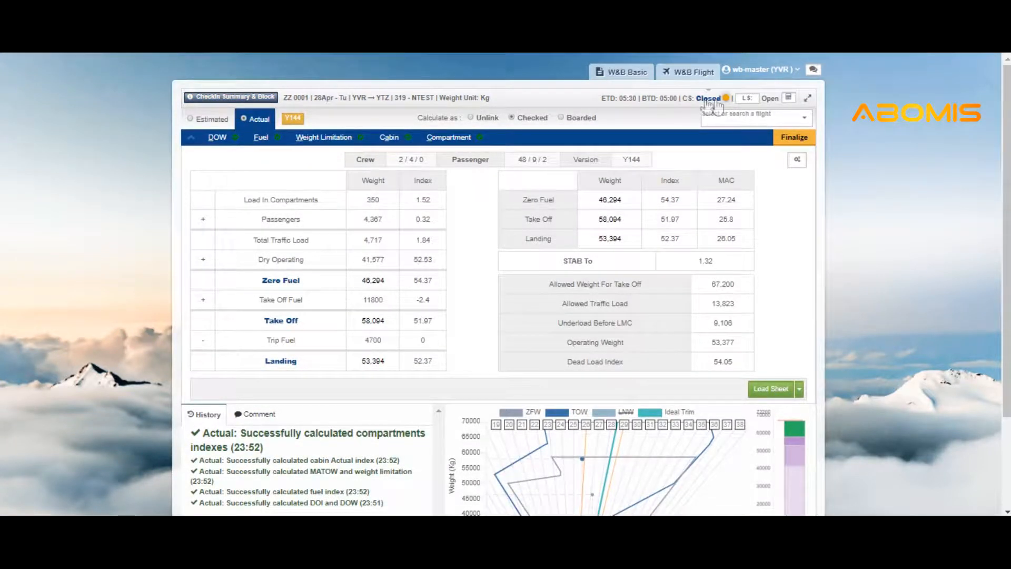
Step: View the load control status options in the flight details and cancel without changing them
left_click(749, 98)
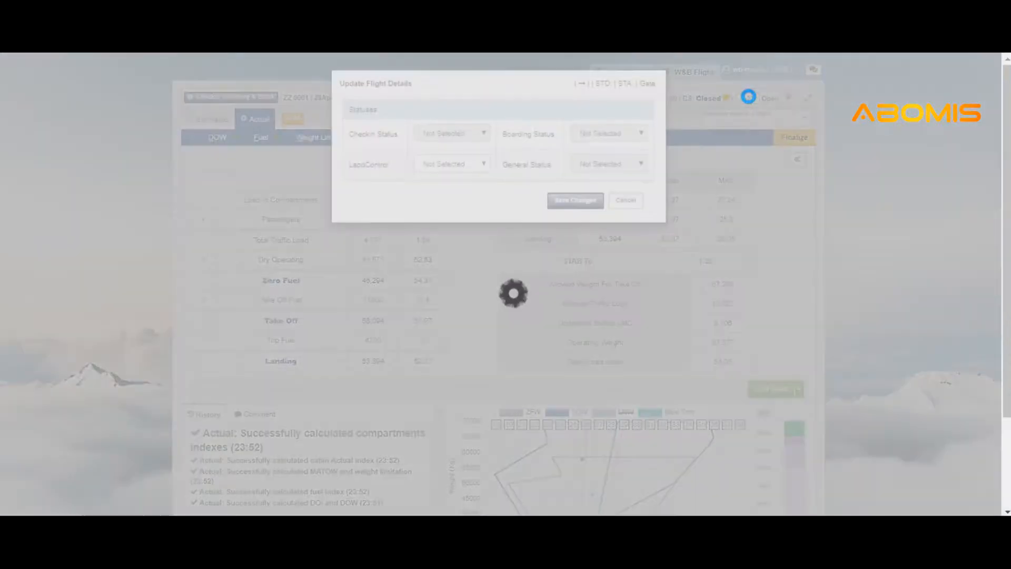
left_click(459, 164)
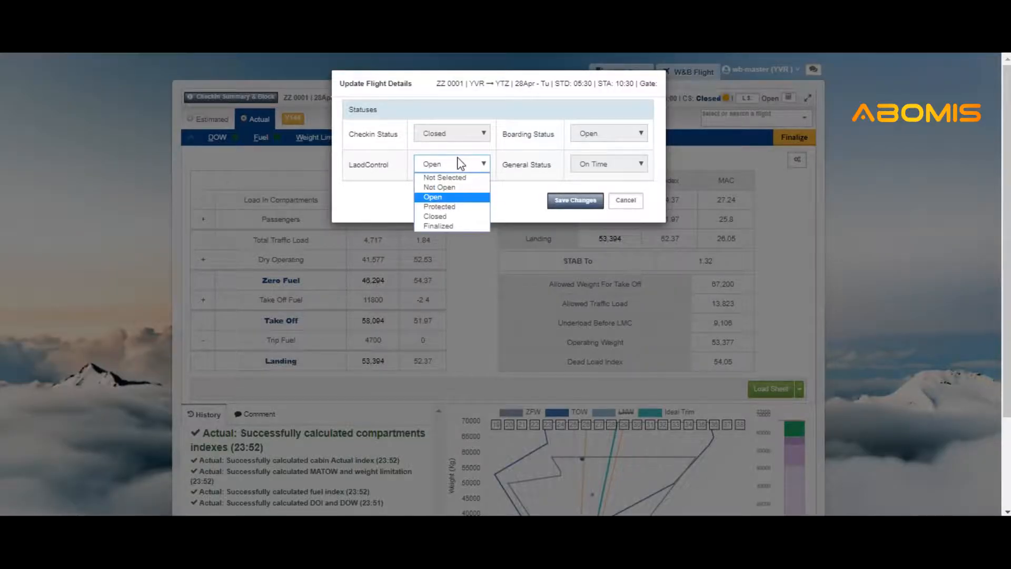
left_click(634, 204)
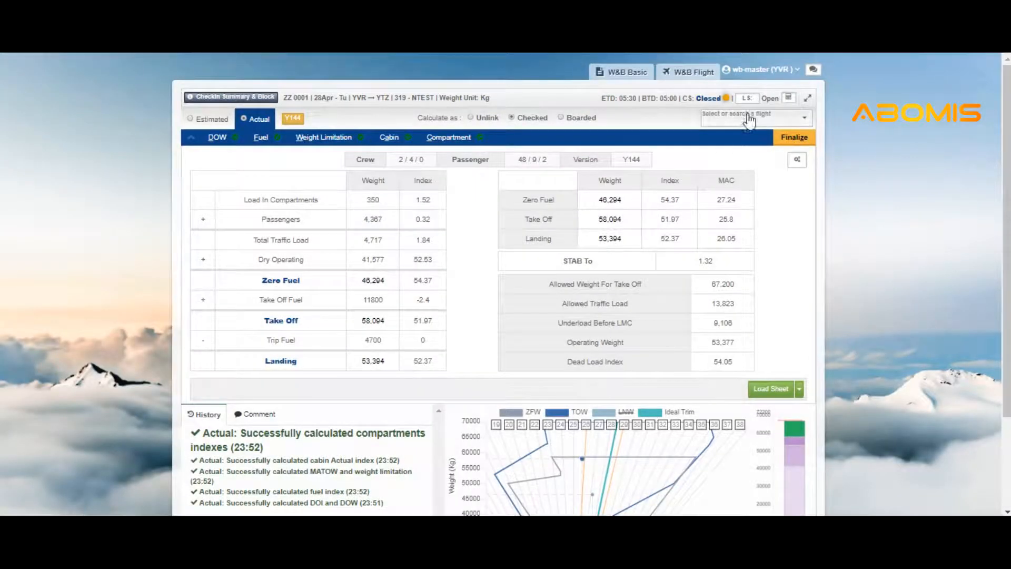
Step: Show the calculator with its mass converter and close it again
left_click(789, 98)
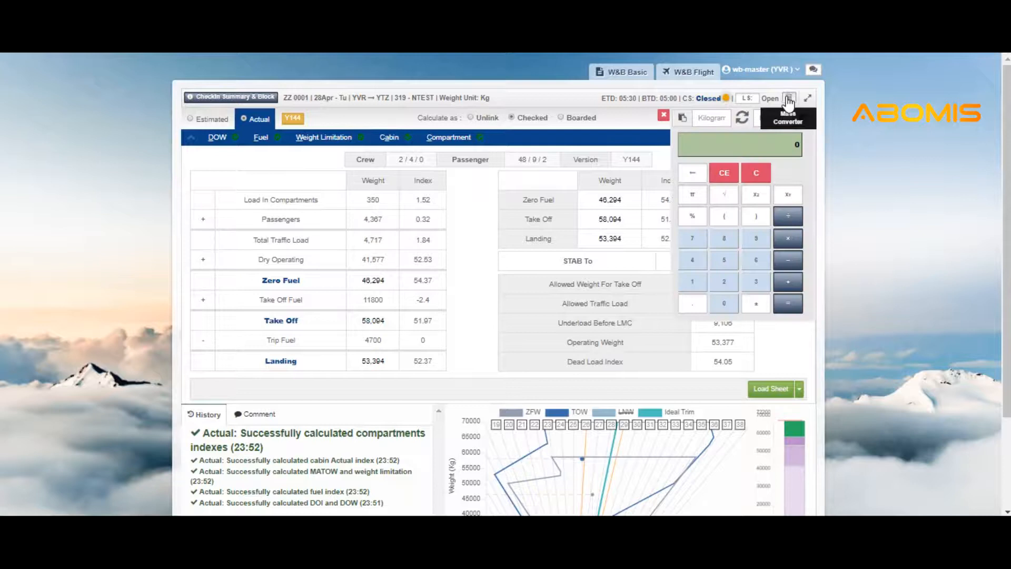
left_click(788, 98)
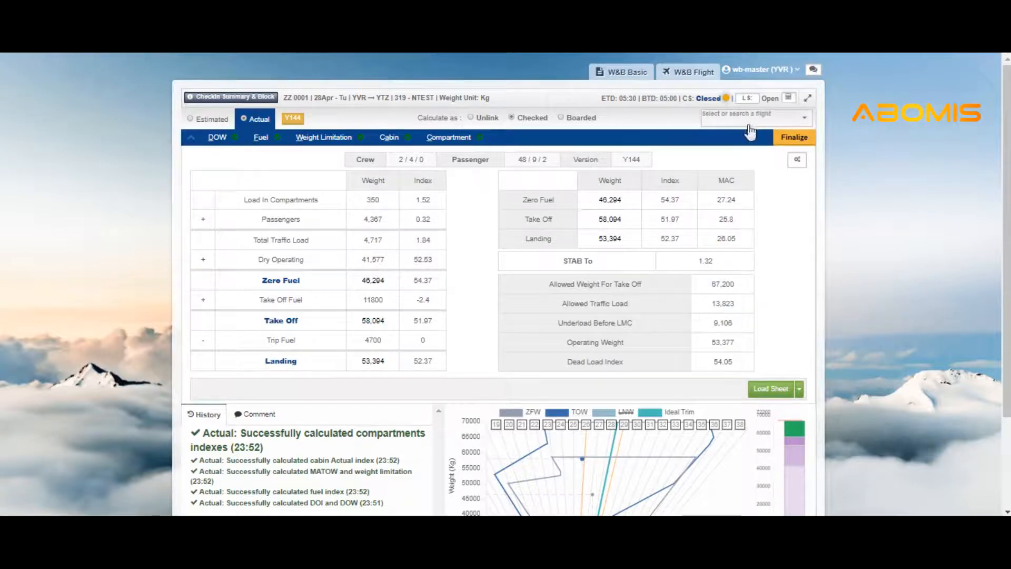
Step: Review the balance chart and the comments for the actual calculation of the flight
scroll(810, 240, "down", 3)
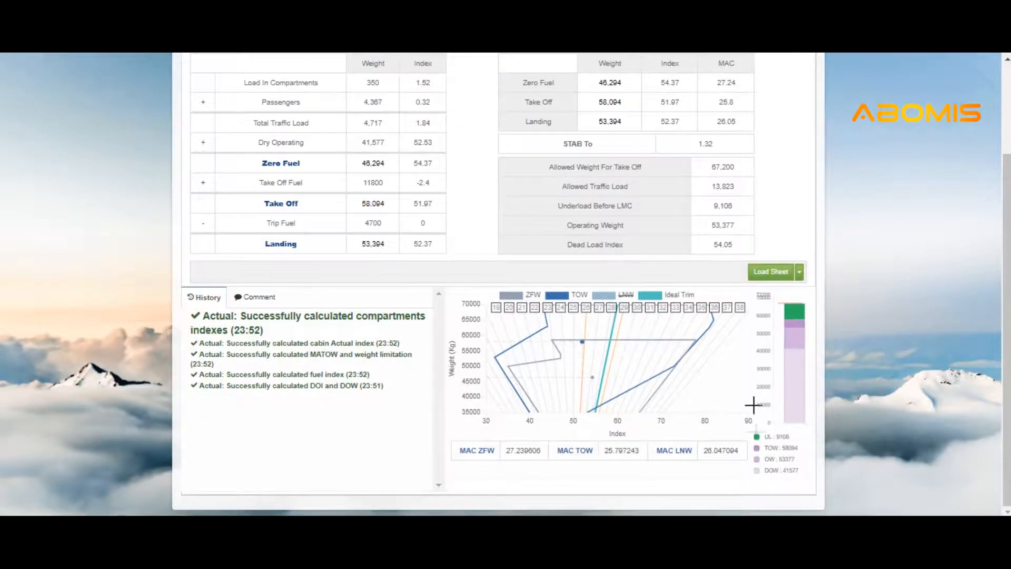
mouse_move(804, 373)
left_click(274, 298)
scroll(265, 352, "up", 3)
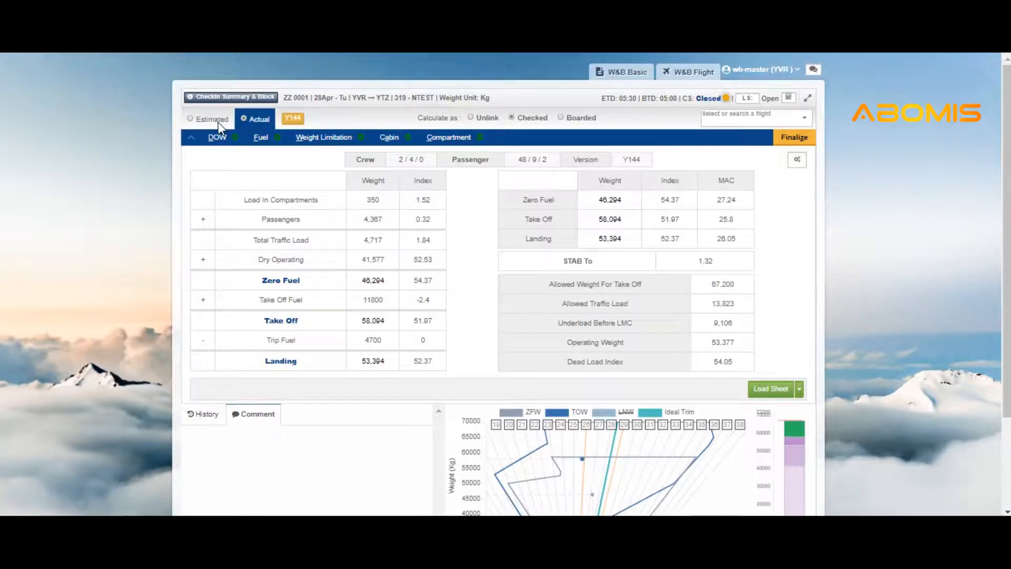
Step: Show the estimated calculation and review its DOW, fuel, weight limitation, cabin and compartment sections
left_click(219, 123)
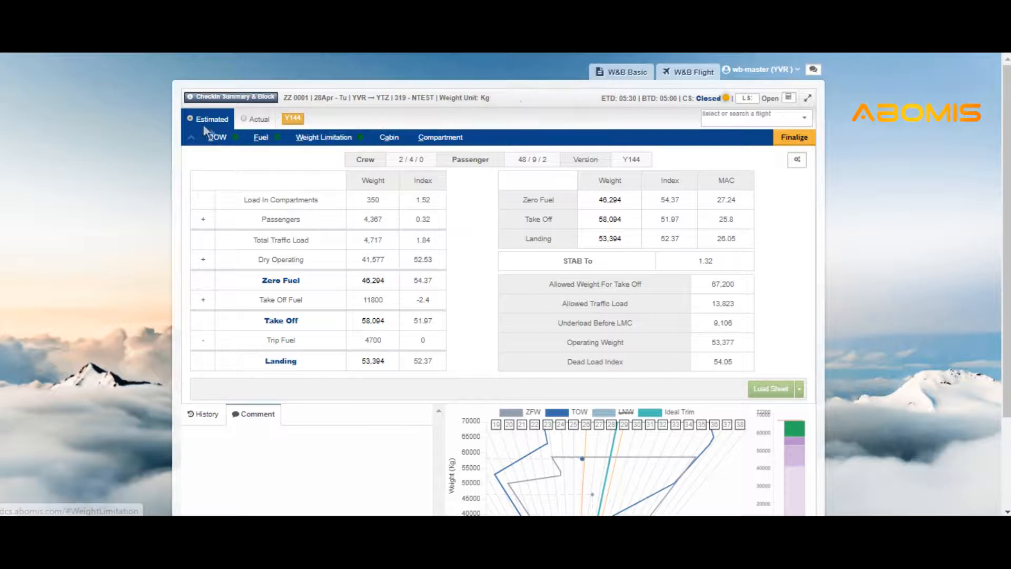
left_click(218, 137)
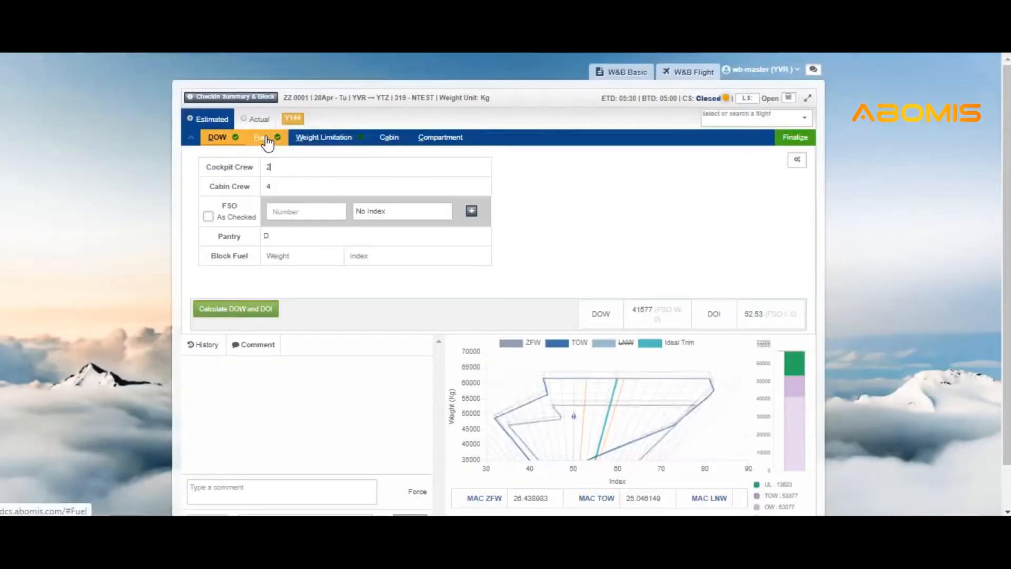
left_click(264, 138)
left_click(324, 136)
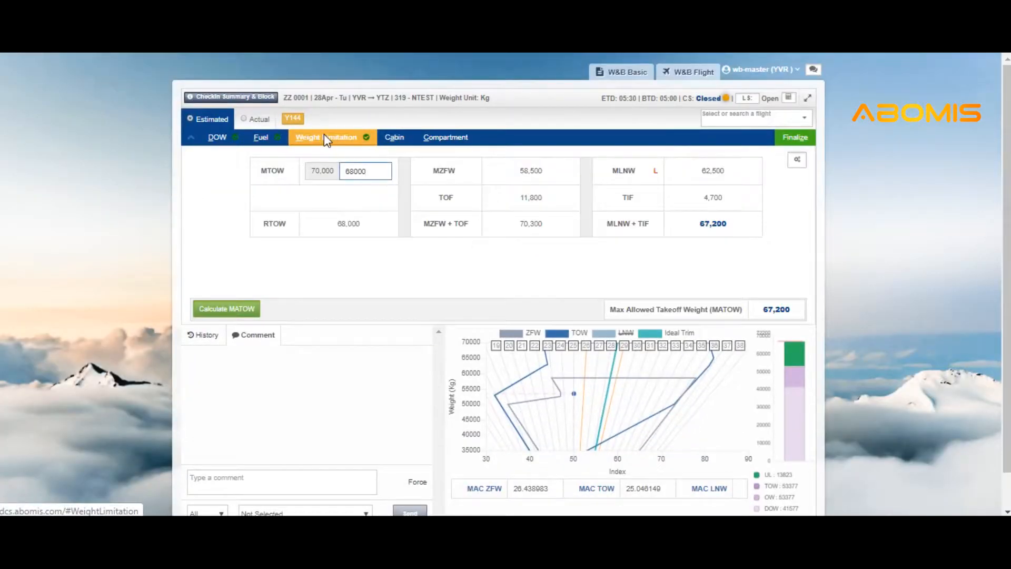
left_click(390, 148)
left_click(441, 138)
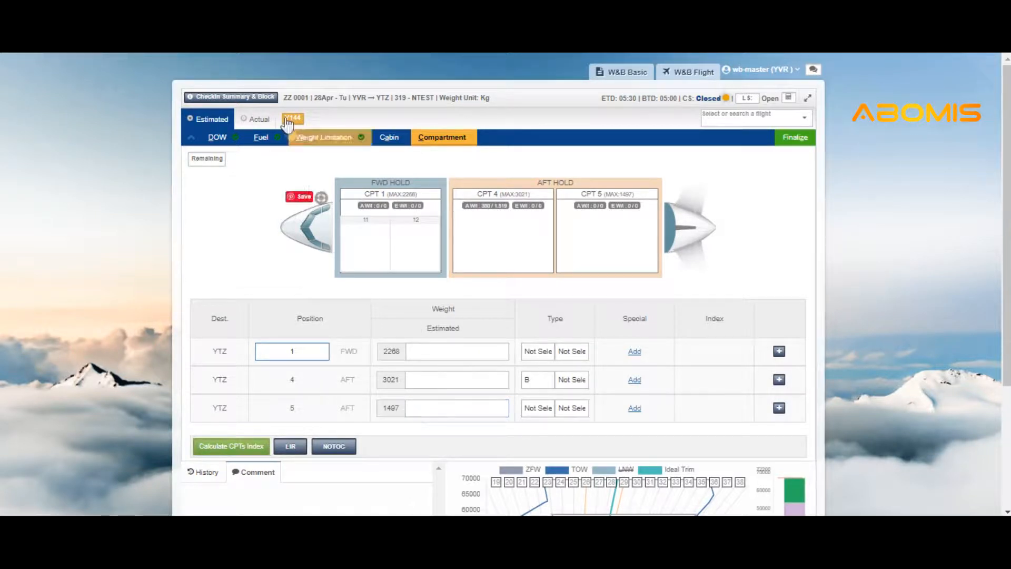
Step: Return to the actual calculation and review its DOW, fuel, weight limitation, cabin and compartment sections
left_click(262, 119)
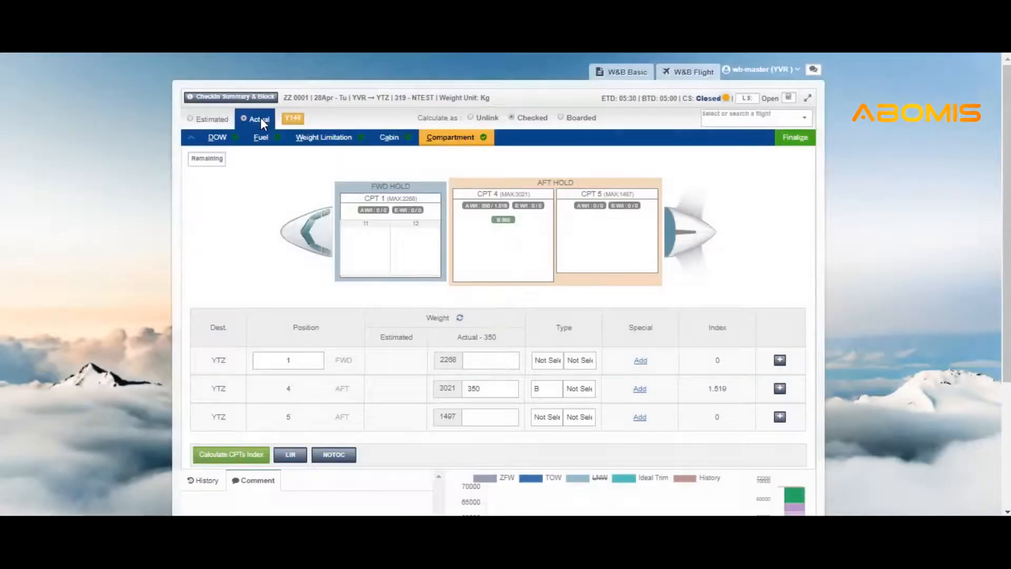
left_click(225, 136)
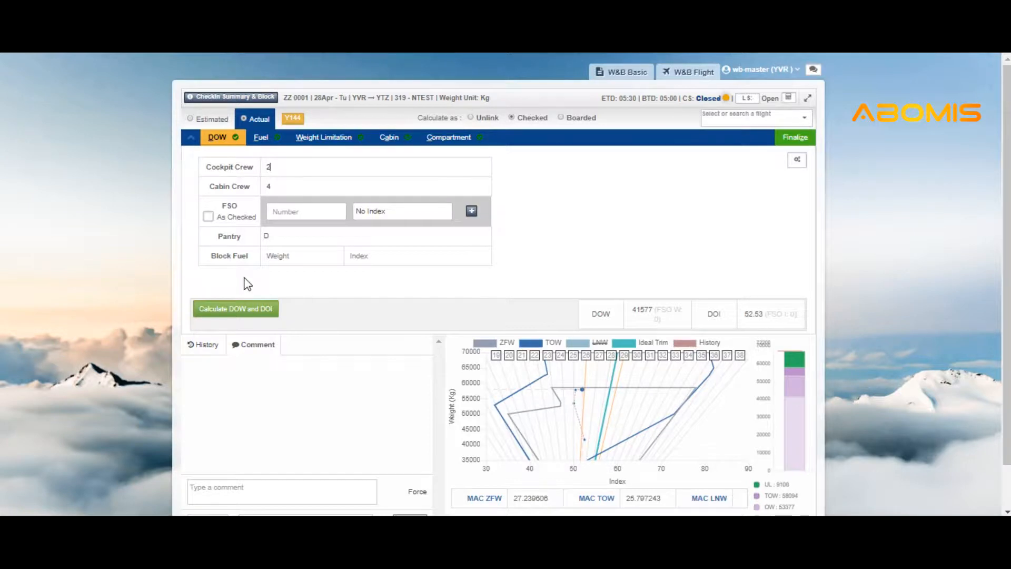
left_click(258, 137)
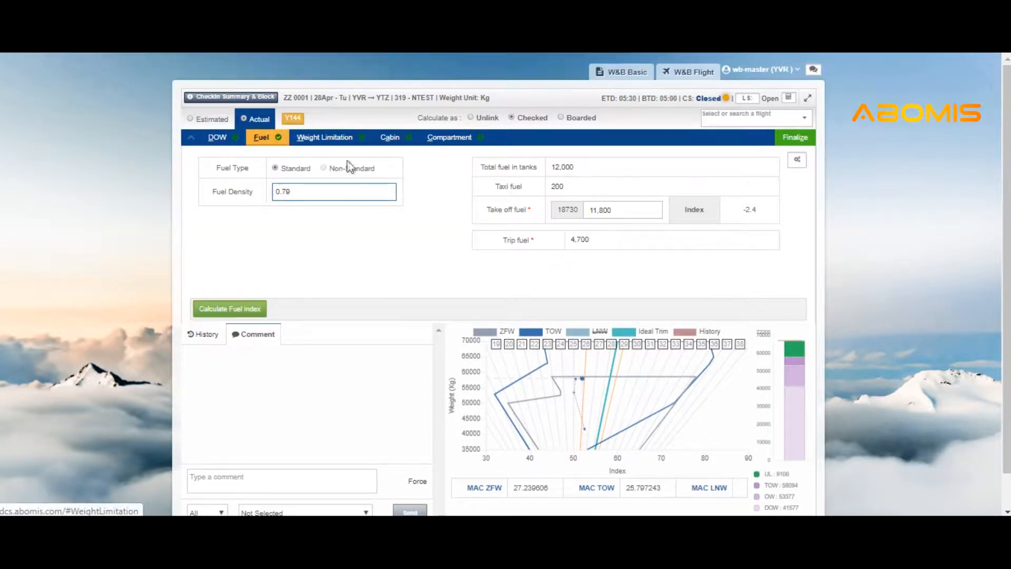
left_click(328, 141)
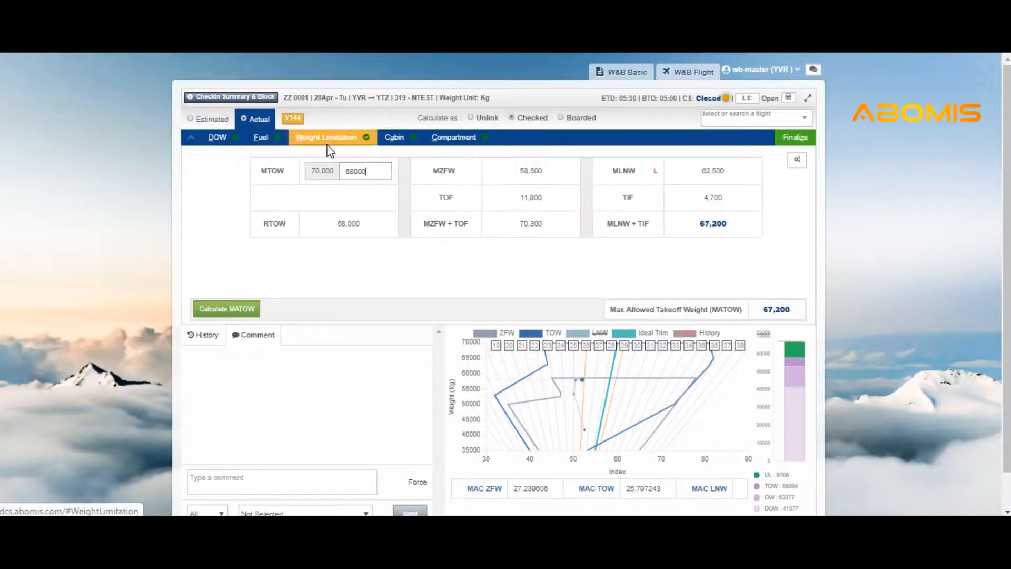
left_click(414, 139)
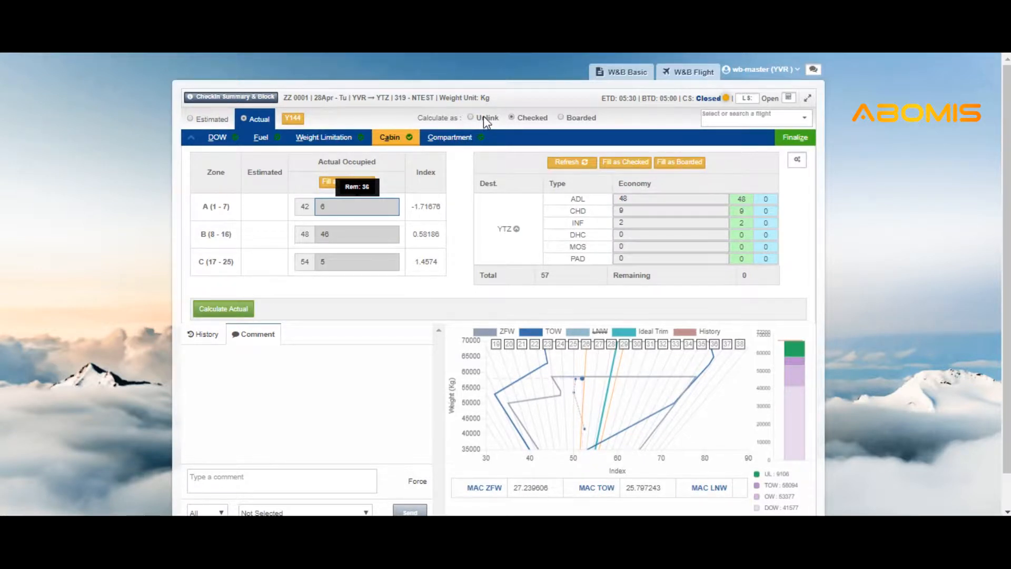
left_click(464, 141)
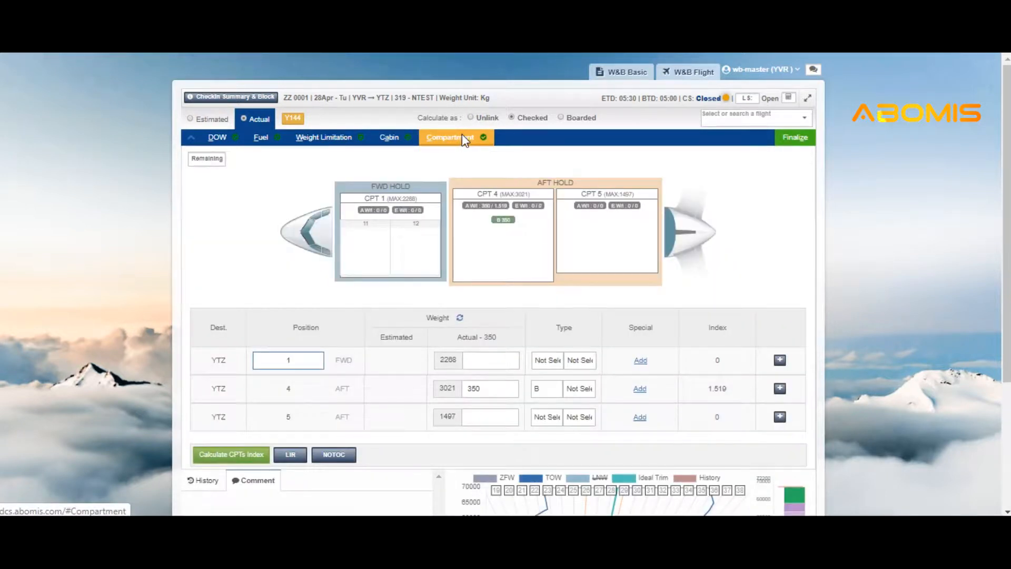
Step: View the AVI special load fields for compartment 4 and cancel without adding a special
left_click(641, 389)
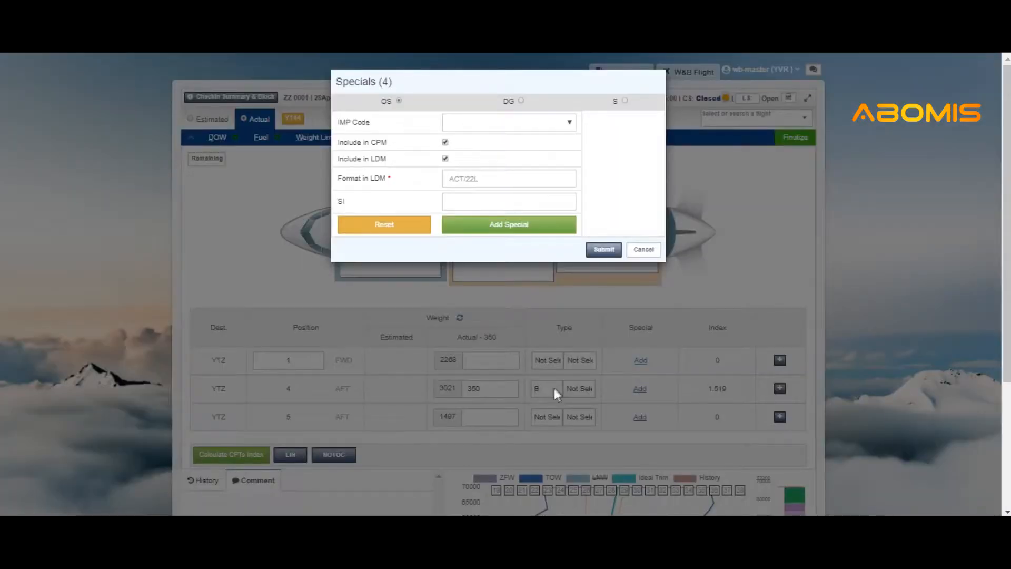
left_click(521, 127)
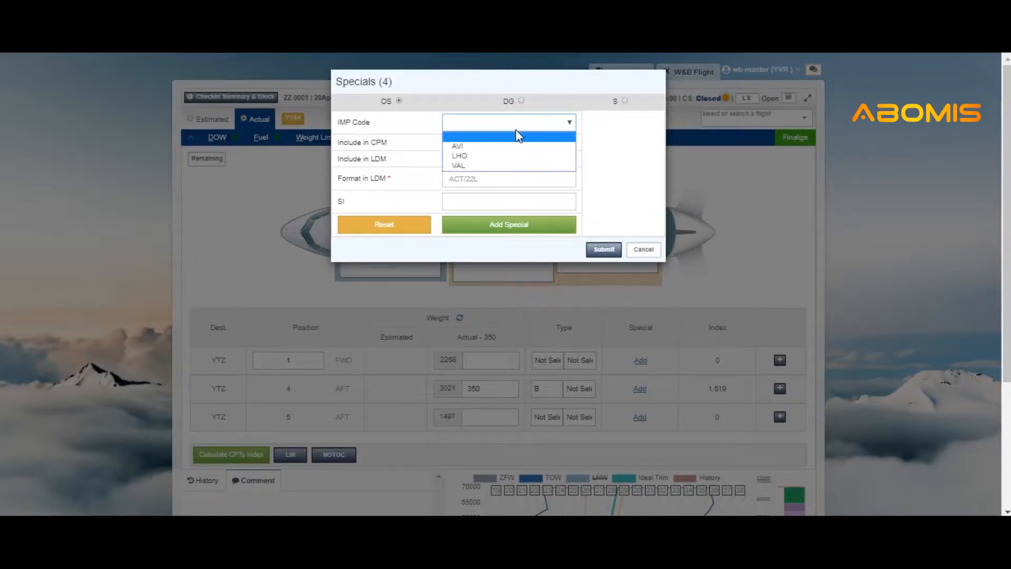
left_click(507, 147)
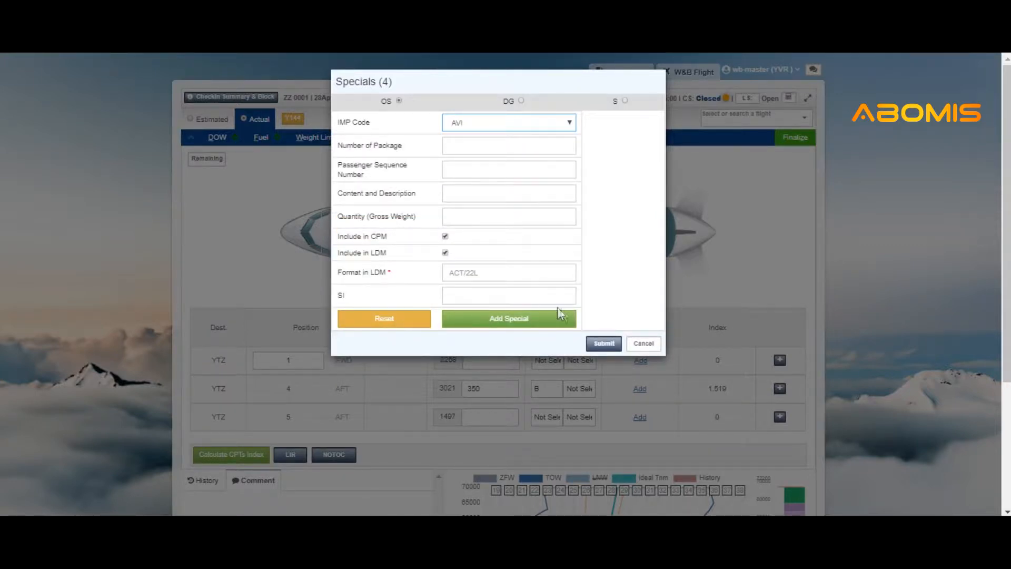
left_click(644, 344)
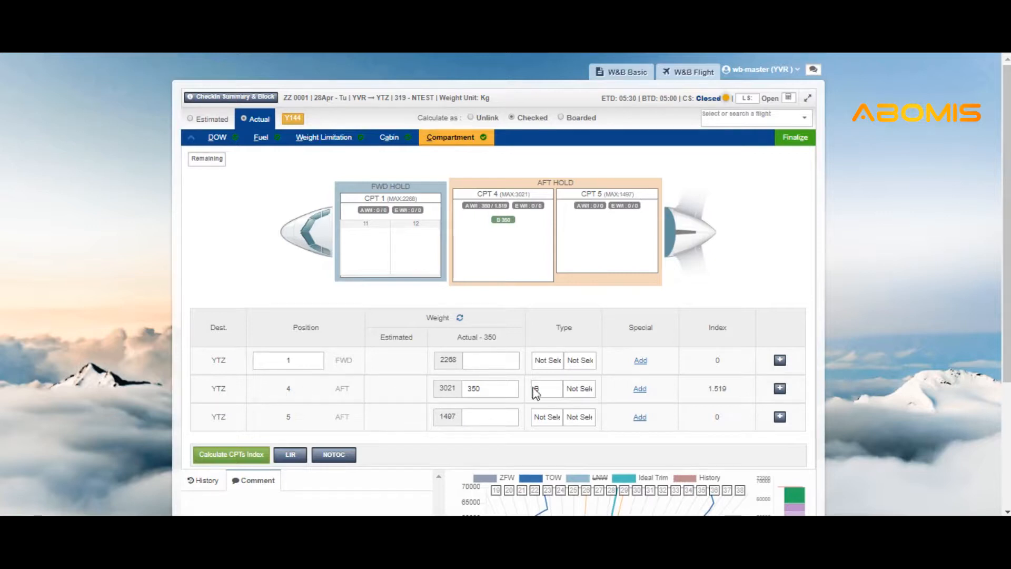
Step: Add a second load line to compartment 4 and set its type to C
left_click(780, 389)
left_click(552, 415)
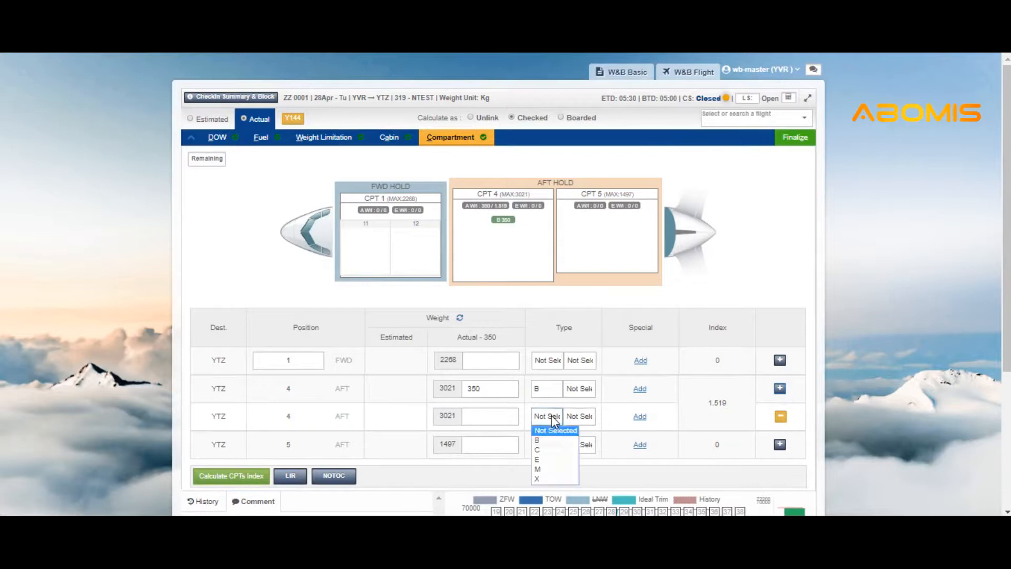
left_click(548, 449)
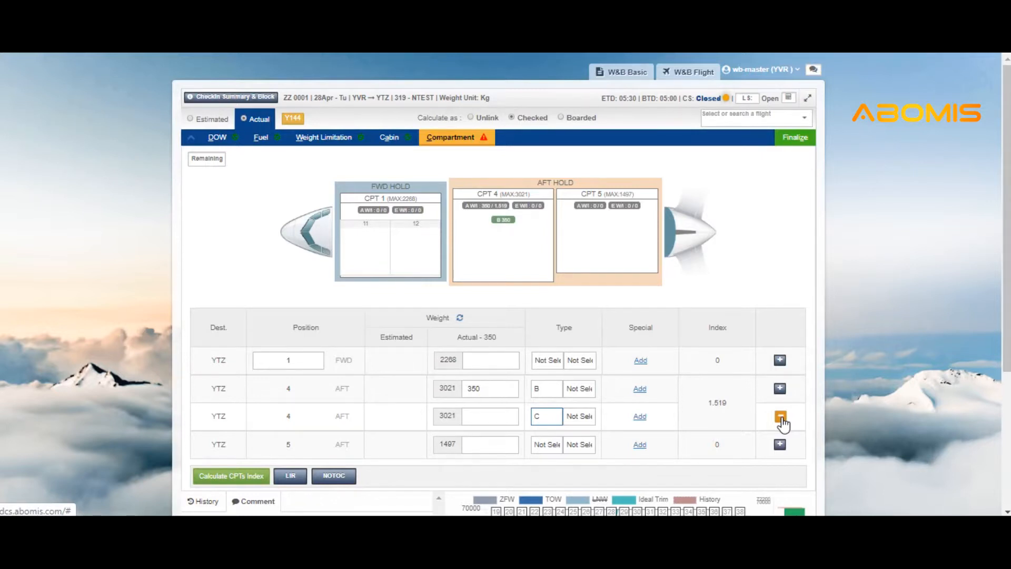
Step: Remove the extra type C line from compartment 4 and recalculate the compartments index
left_click(781, 417)
left_click(745, 282)
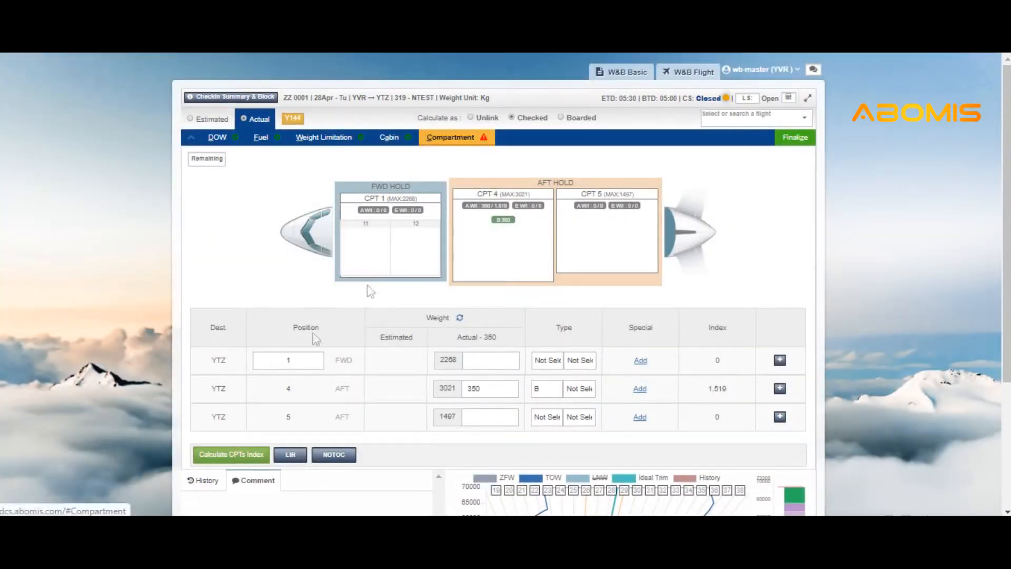
left_click(230, 454)
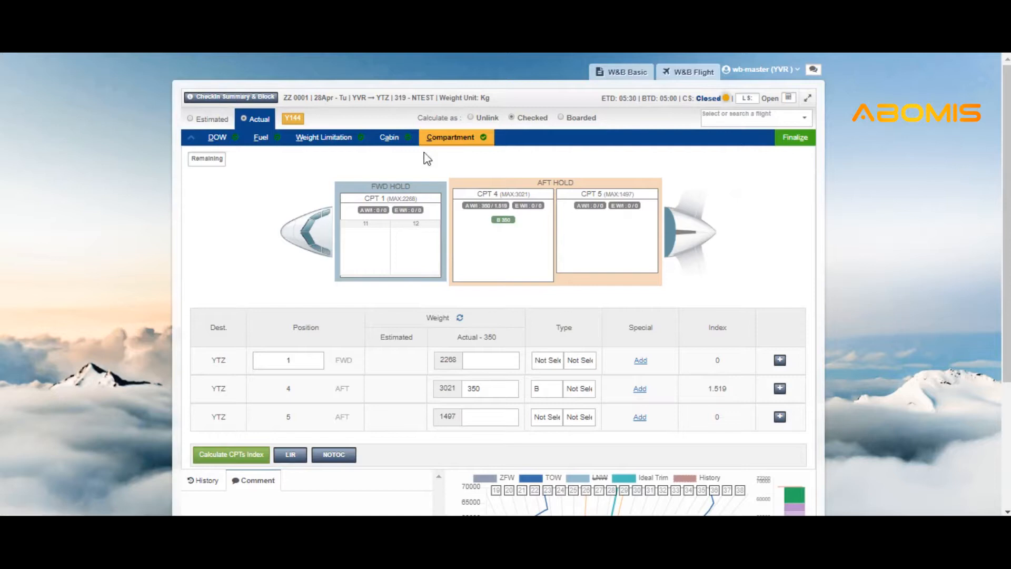
Step: Show the weight limitation history of the actual calculation and examine the details of its LoadControl entry
left_click(403, 138)
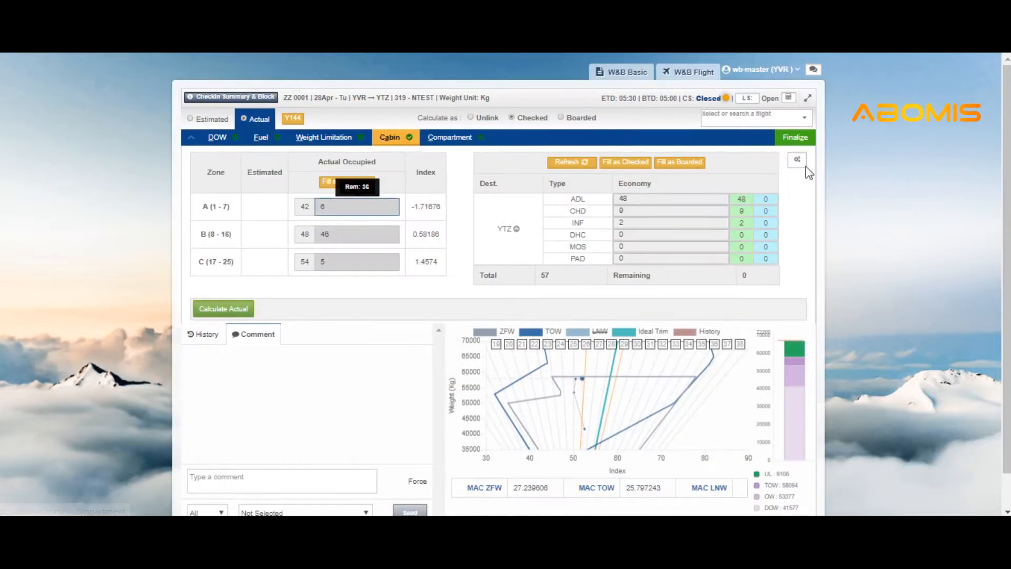
left_click(797, 161)
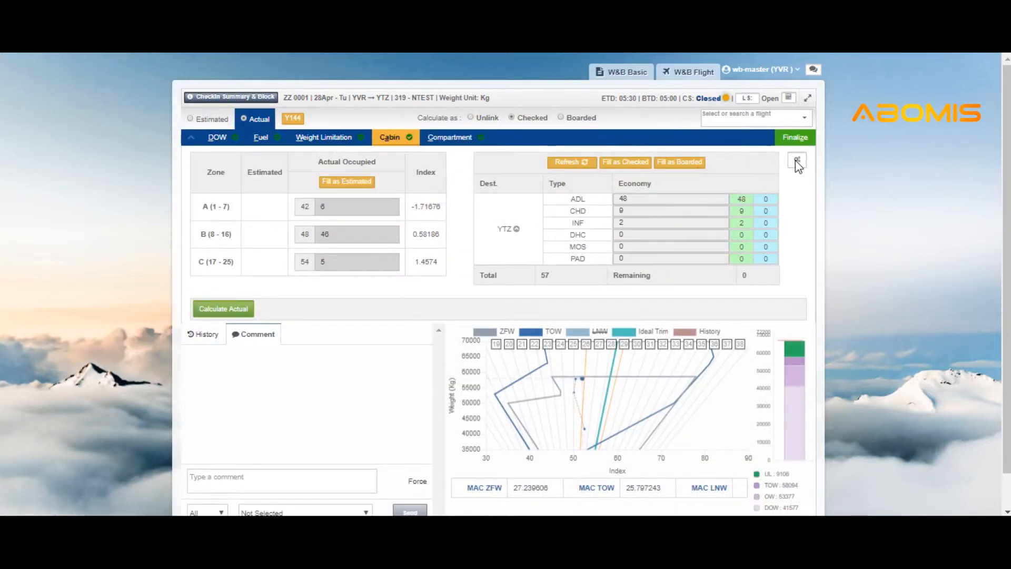
left_click(331, 143)
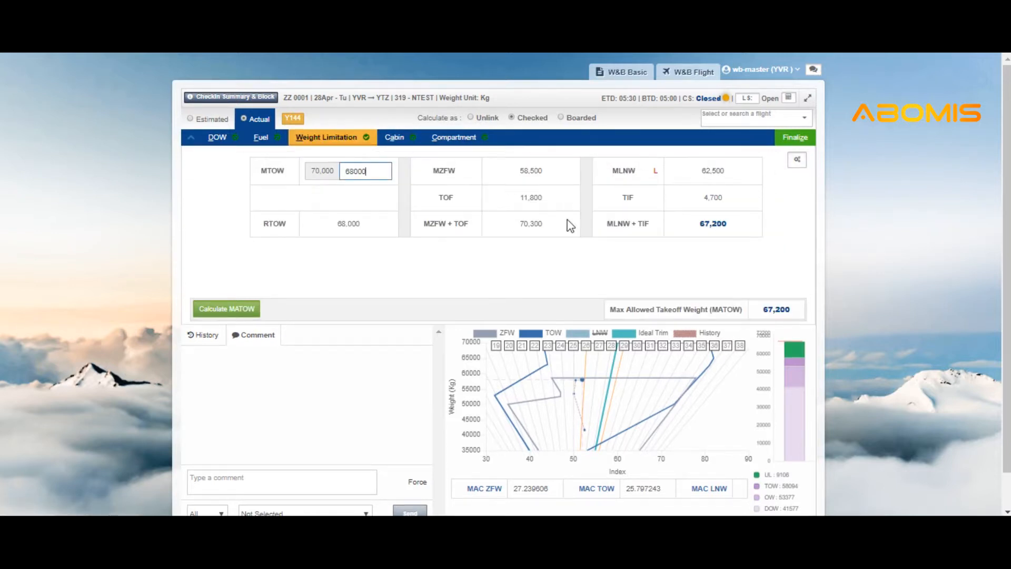
left_click(798, 160)
left_click(786, 176)
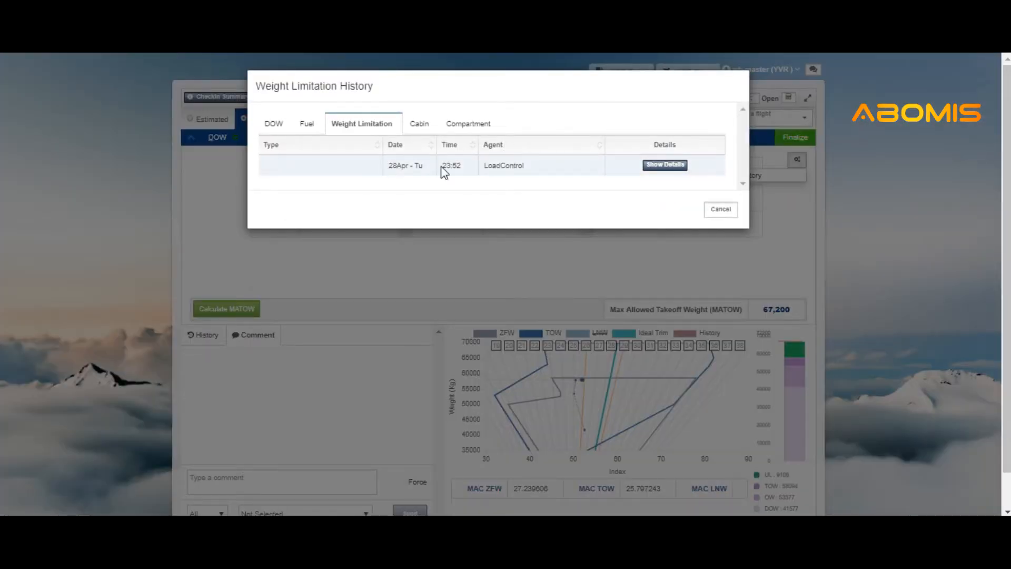
left_click(666, 166)
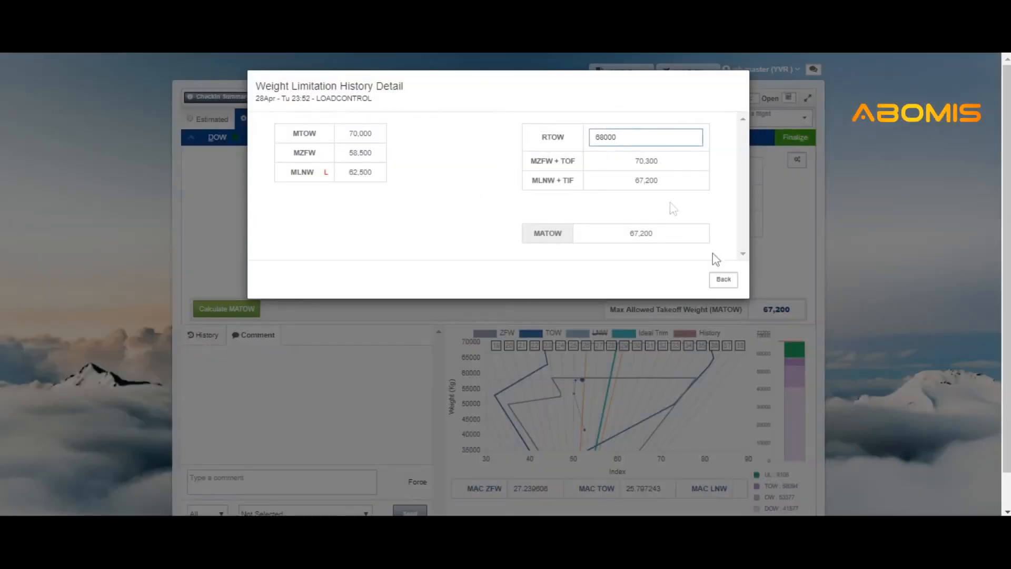
left_click(723, 279)
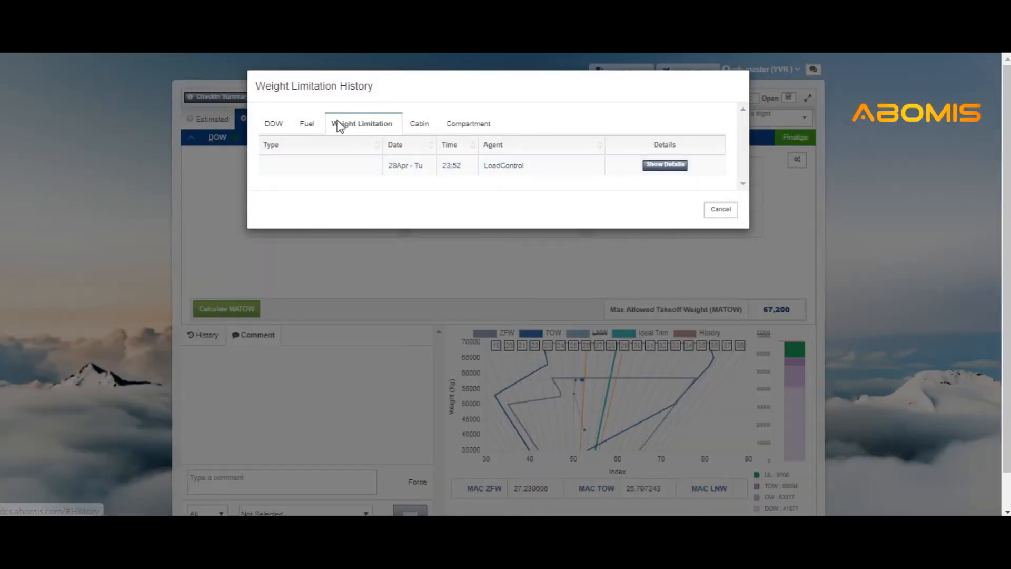
Step: Examine the details of the LoadControl entry in the fuel history and close the history
left_click(303, 125)
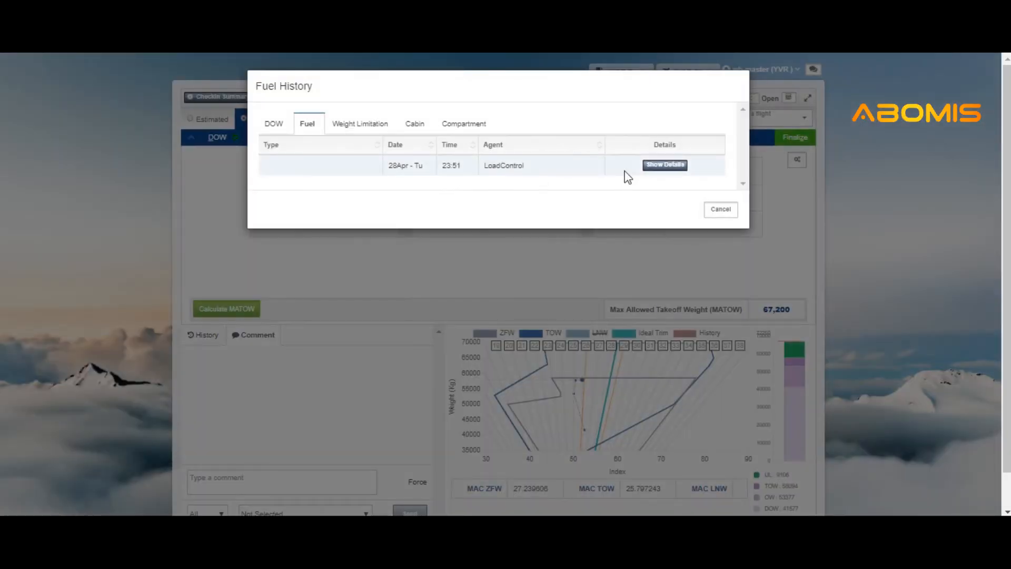
left_click(652, 165)
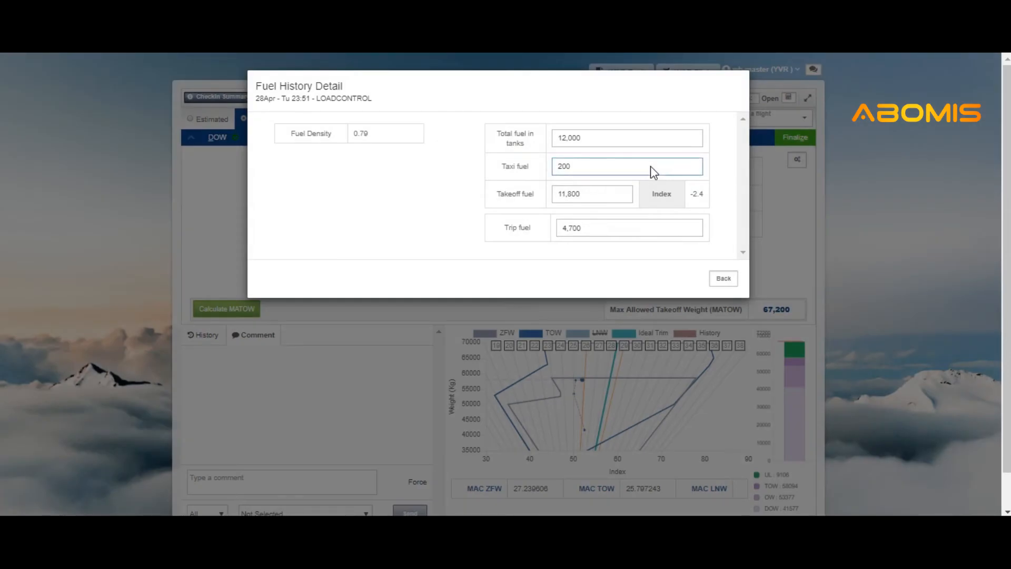
left_click(724, 280)
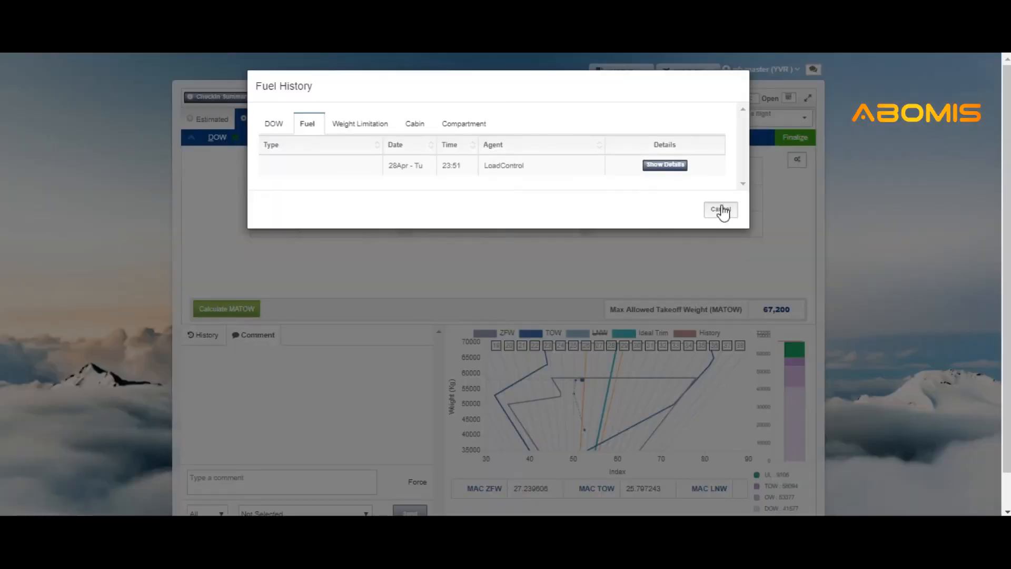
left_click(722, 209)
Step: Finalize the actual weight and balance calculation
left_click(797, 137)
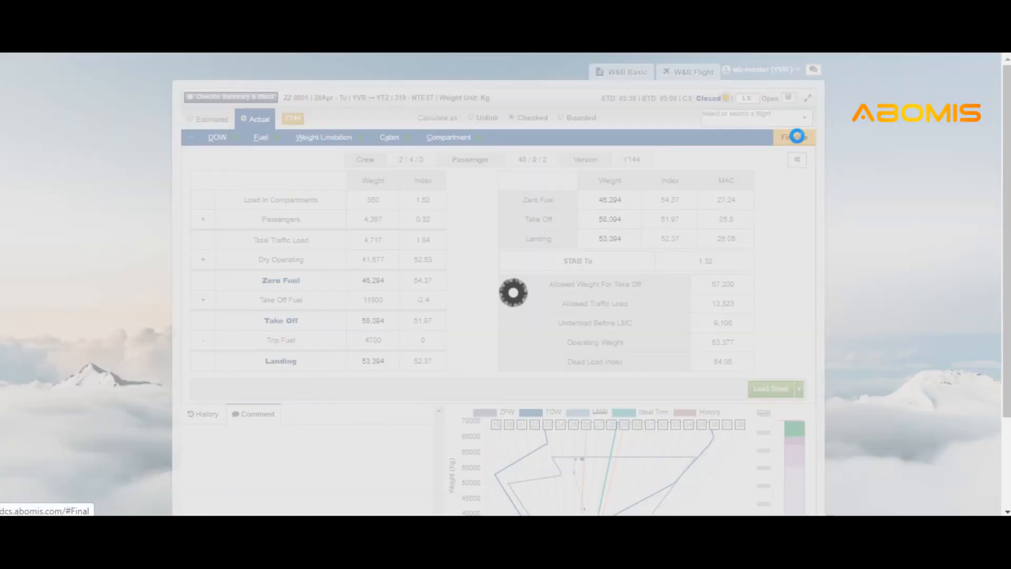